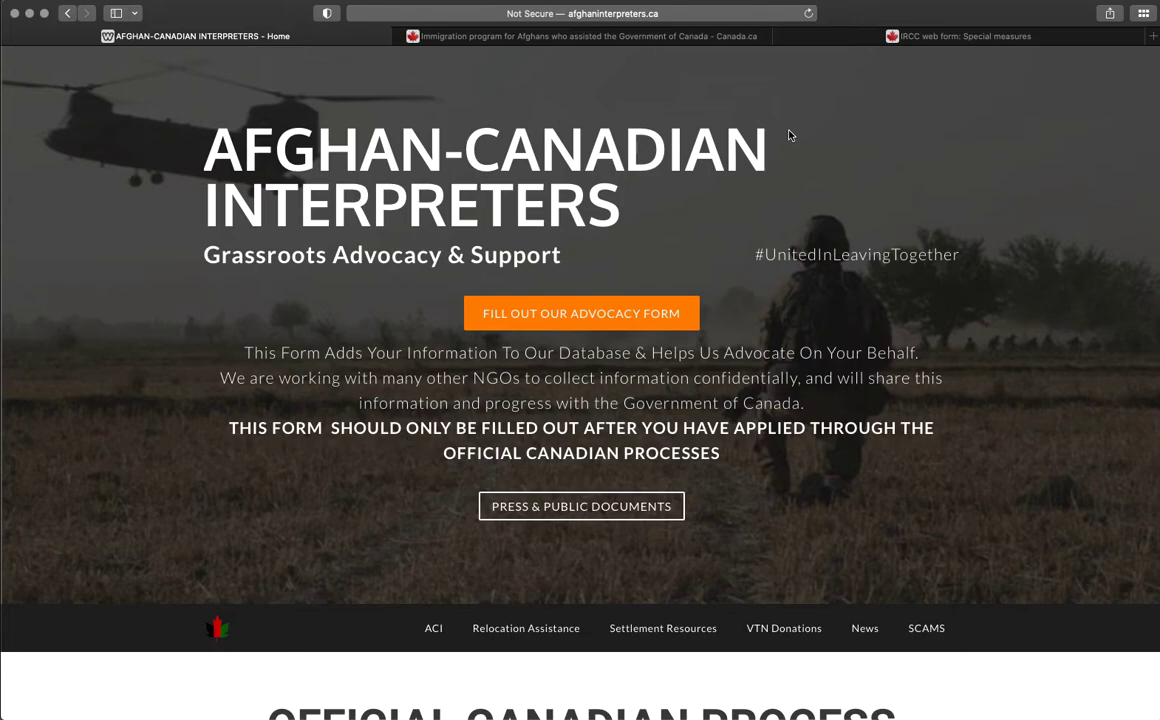
Scroll the Afghan-Canadian Interpreters page to the Official Canadian Process steps, then switch to the Canada.ca program page.
scroll(789, 160, "down", 2)
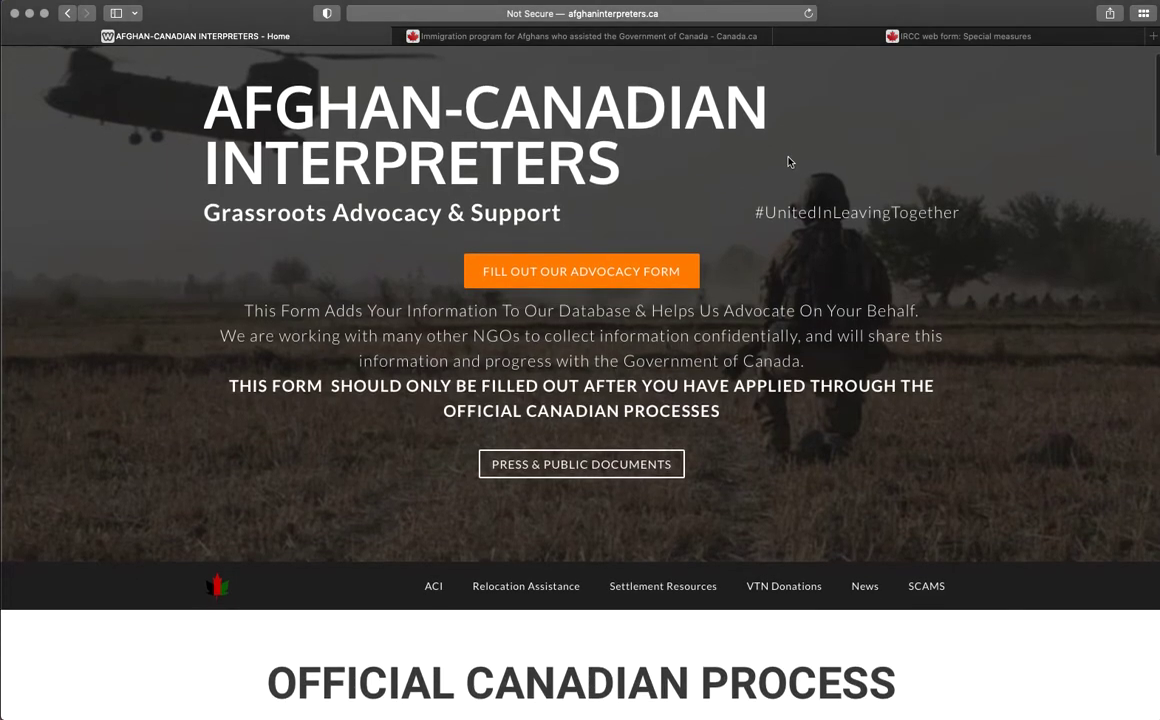
scroll(789, 163, "up", 1)
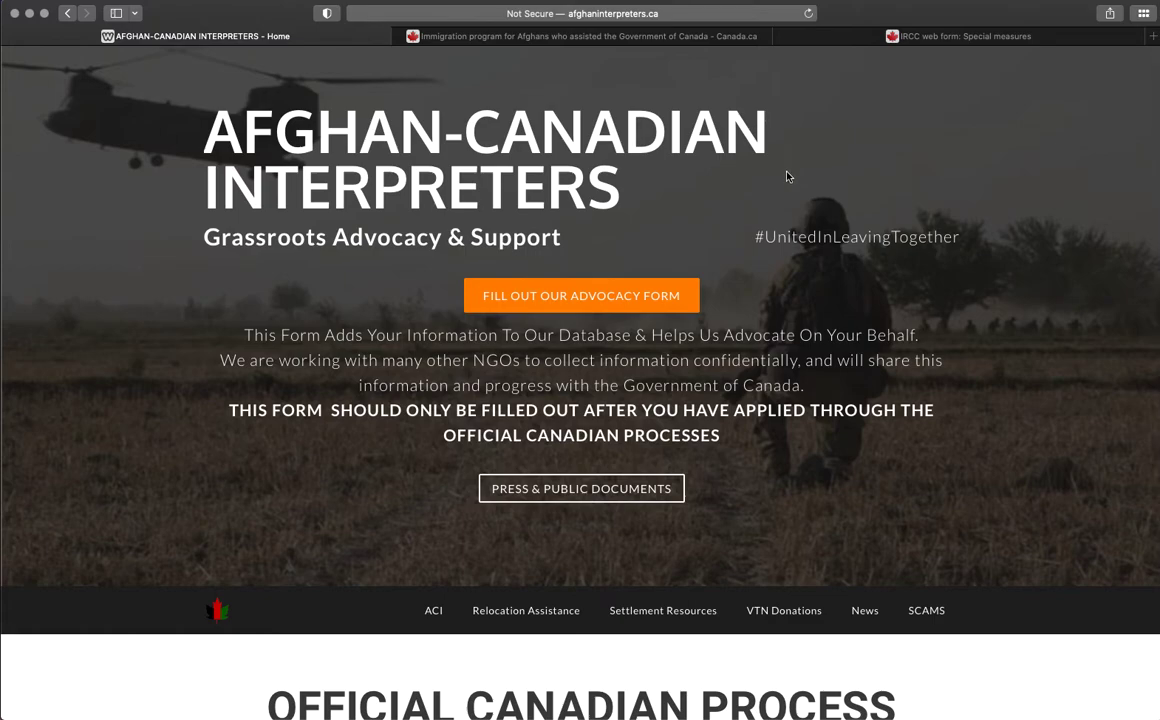
scroll(789, 176, "down", 1)
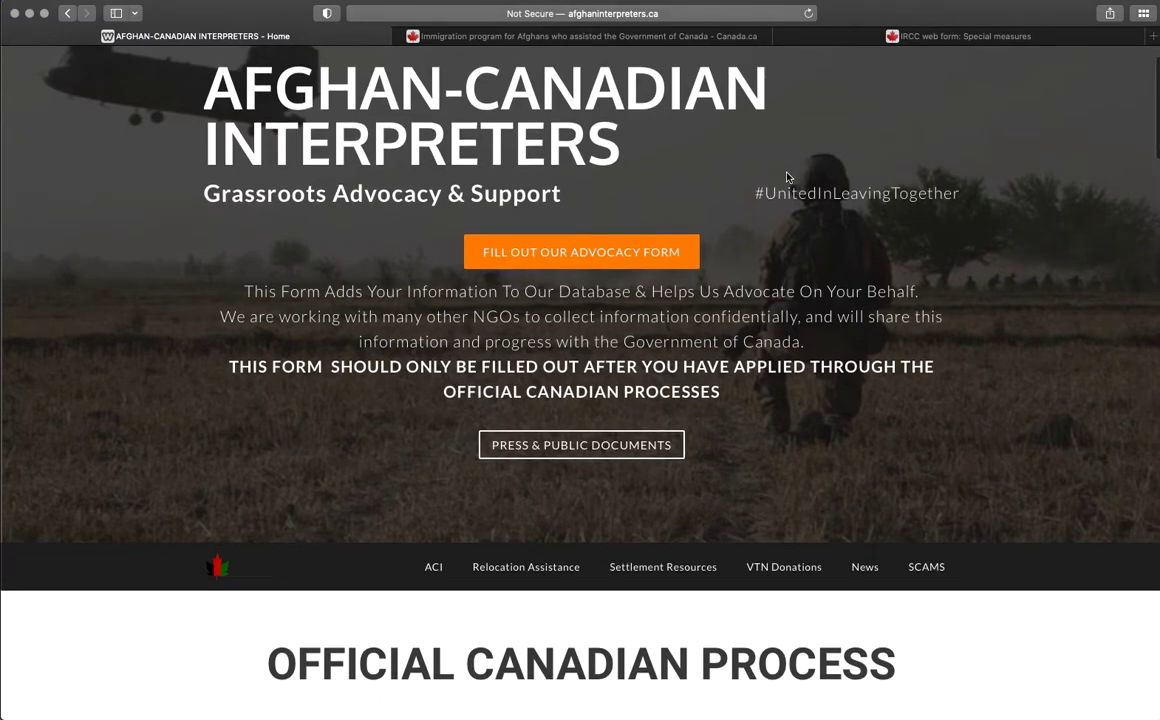
scroll(621, 262, "down", 20)
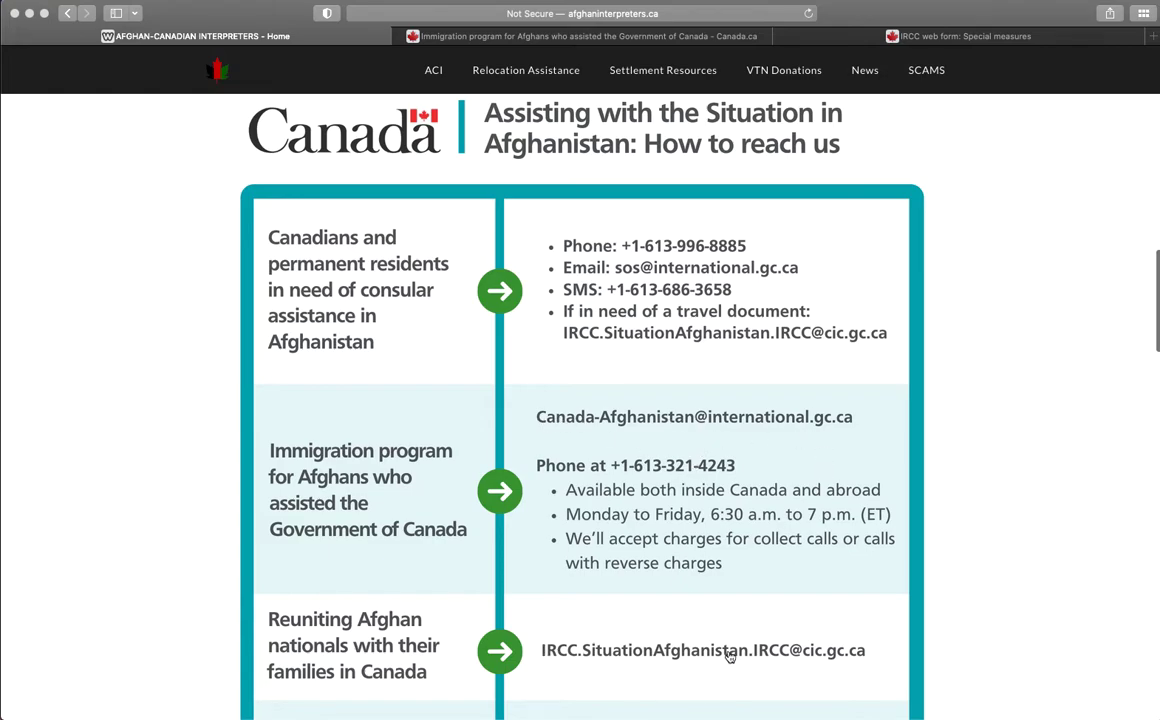
scroll(700, 381, "down", 1)
scroll(699, 378, "up", 10)
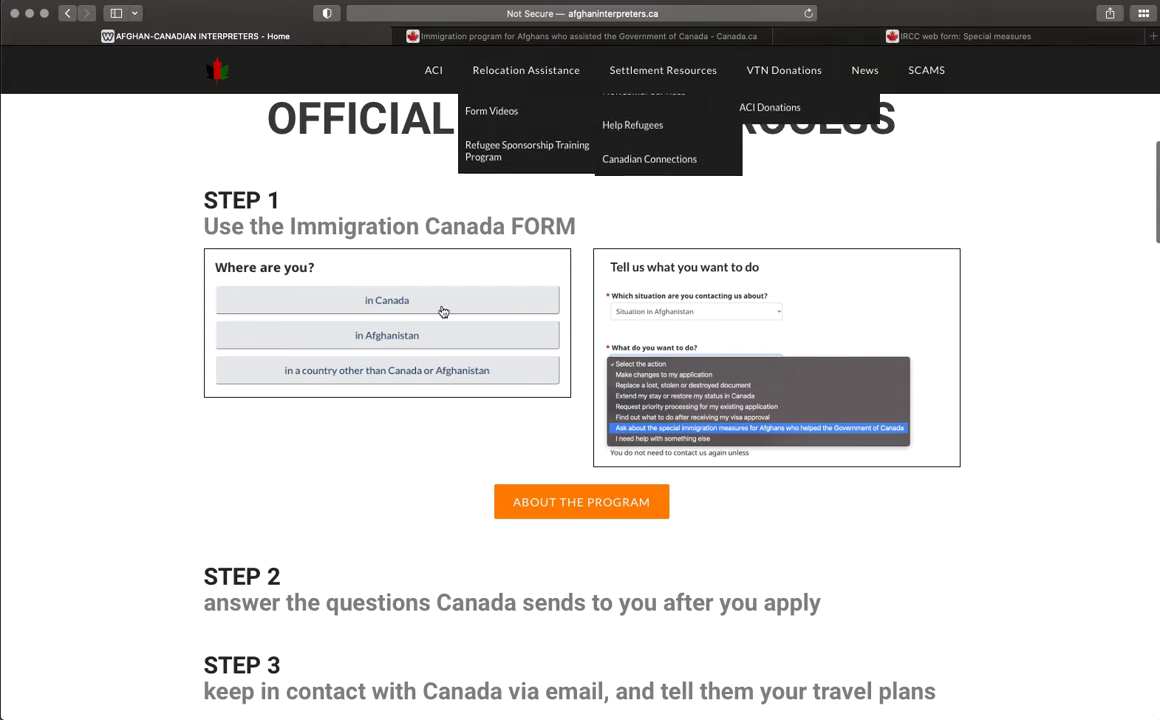
scroll(720, 312, "down", 1)
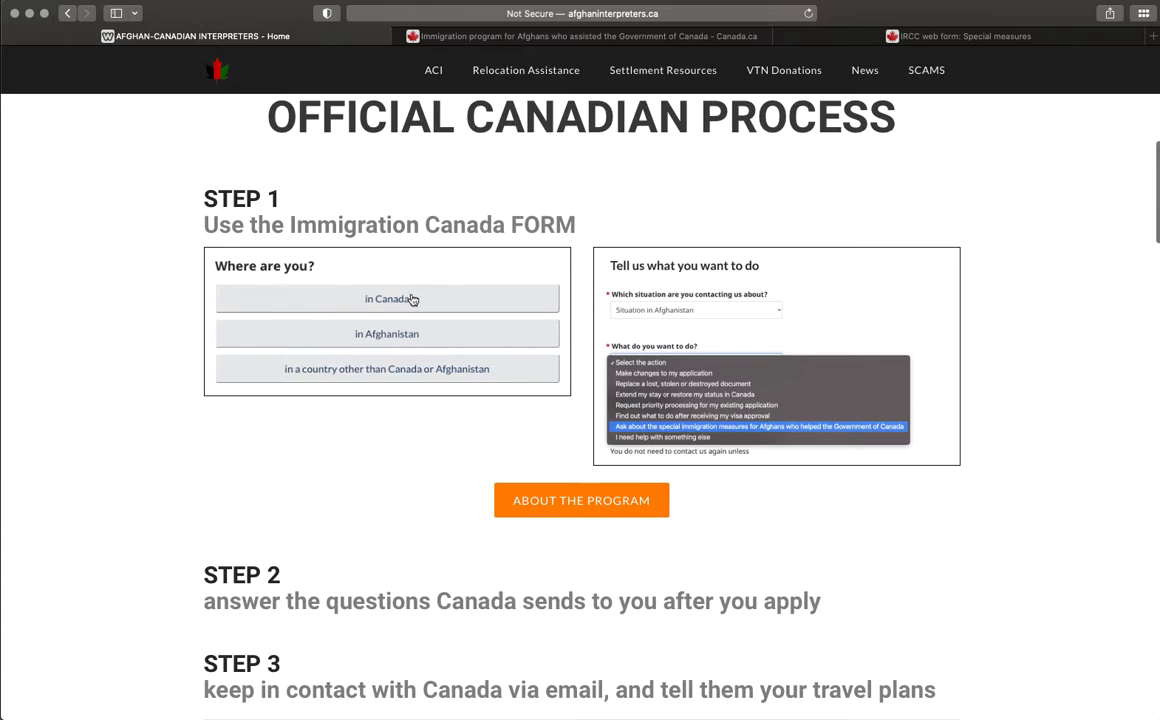
left_click(600, 36)
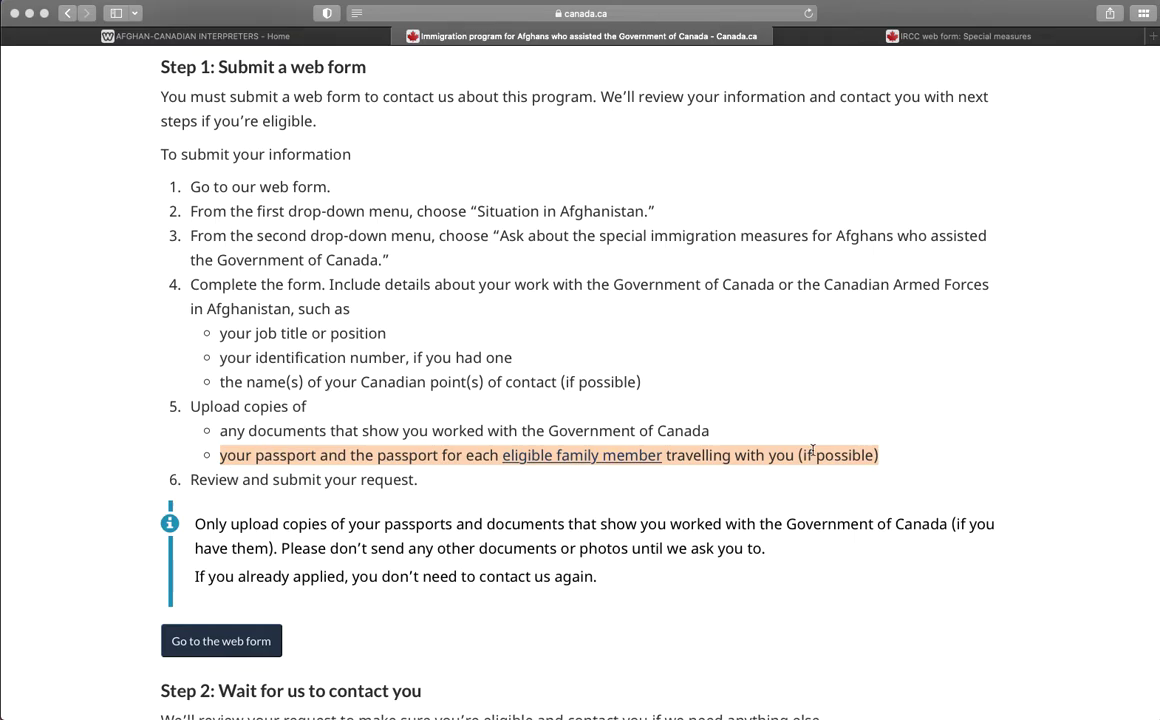
left_click_drag(888, 458, 160, 406)
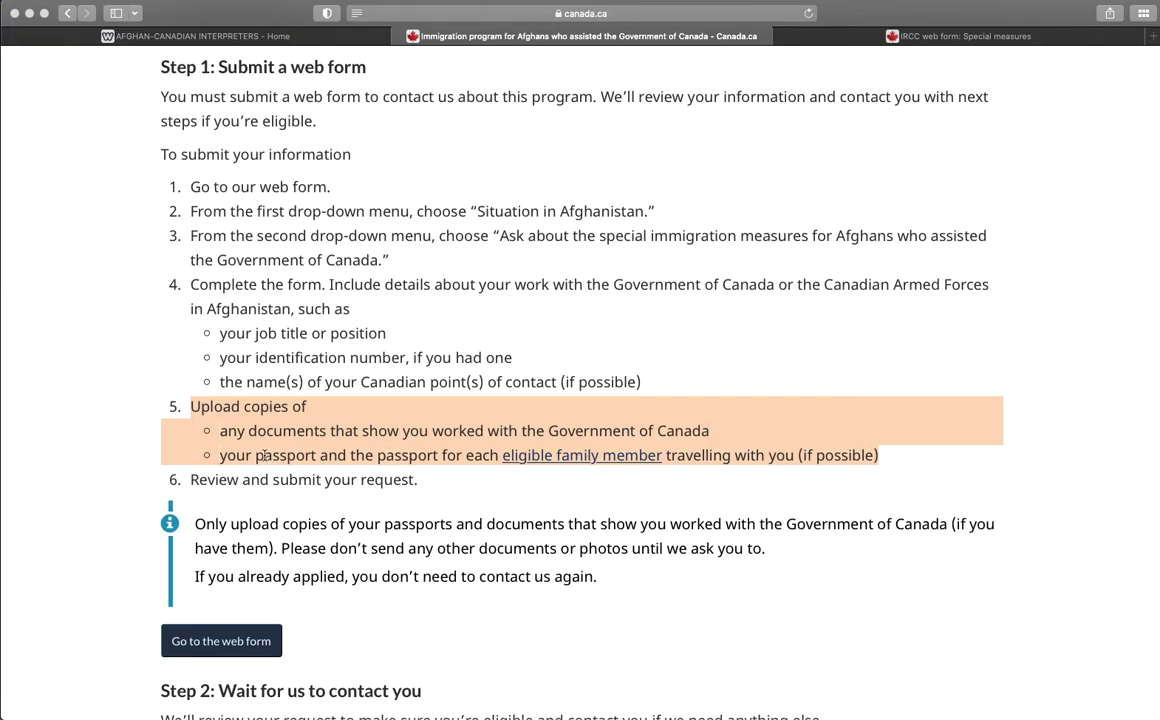
left_click_drag(220, 456, 316, 456)
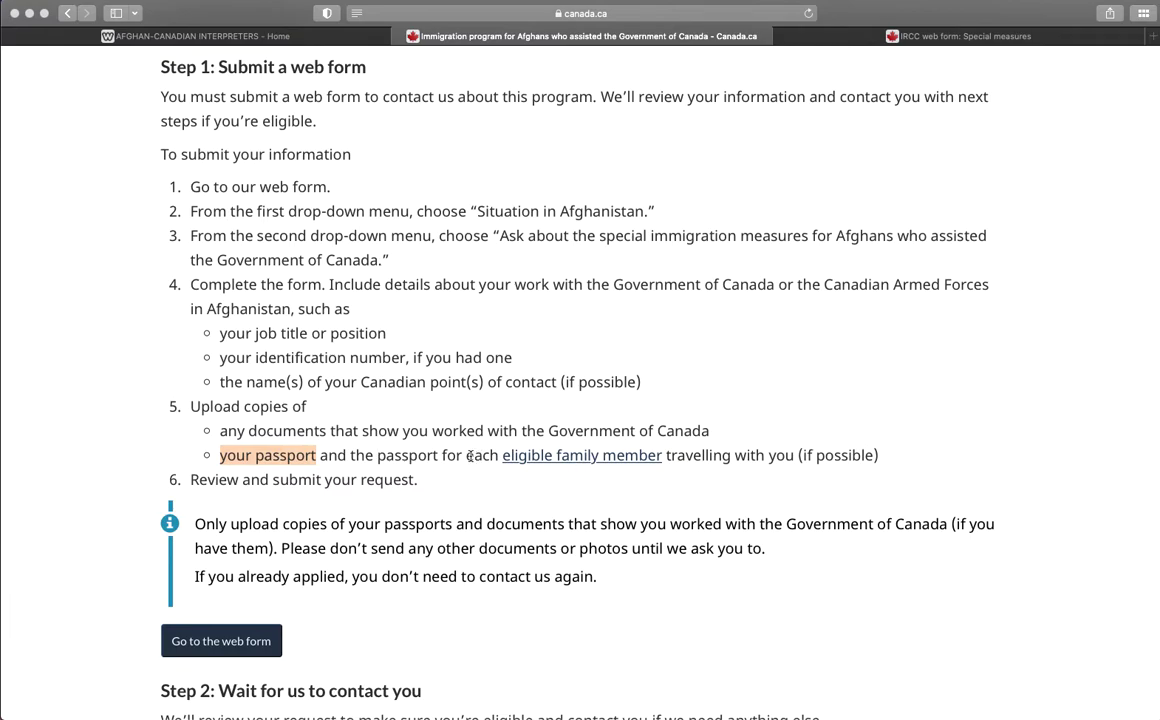
left_click_drag(899, 462, 797, 457)
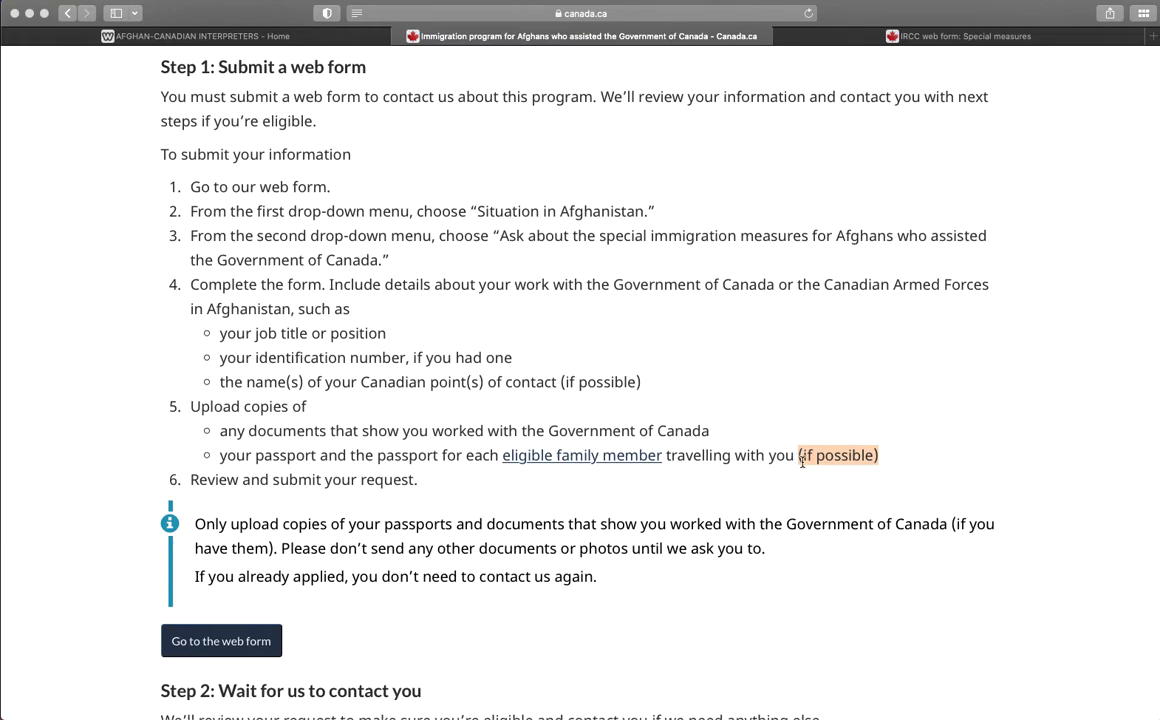
scroll(682, 514, "up", 15)
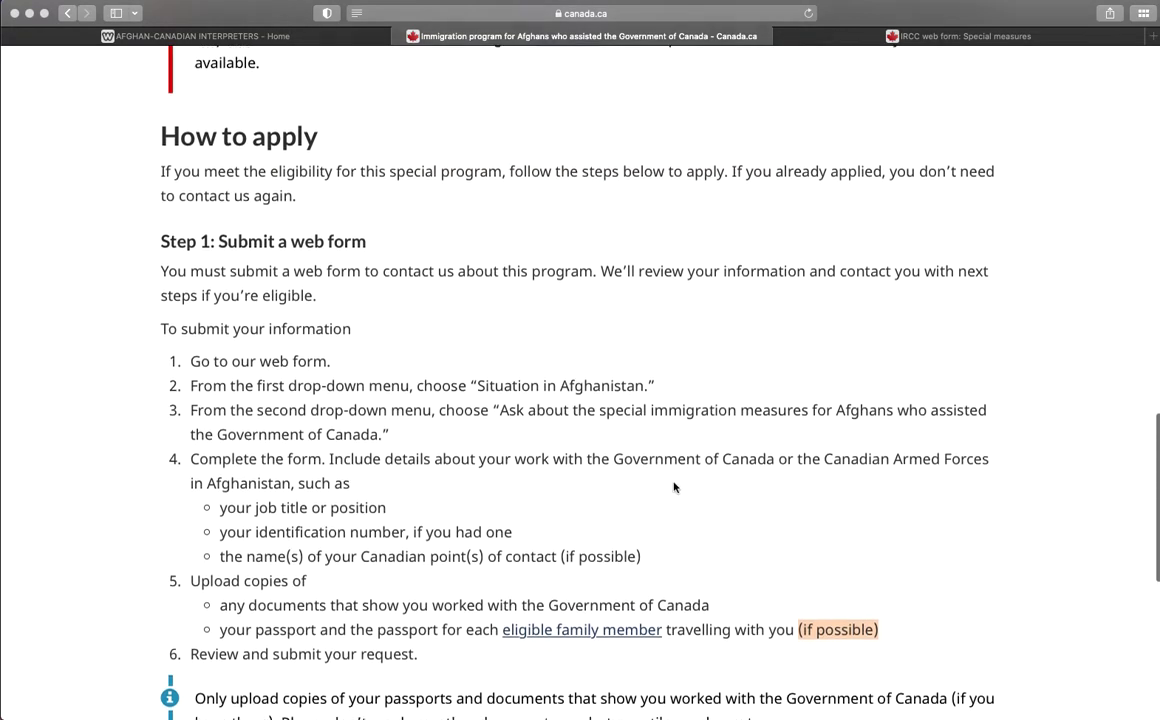
In the IRCC web form, choose Situation in Afghanistan and 'Ask about the special immigration measures' as the action.
left_click(948, 38)
scroll(559, 290, "down", 2)
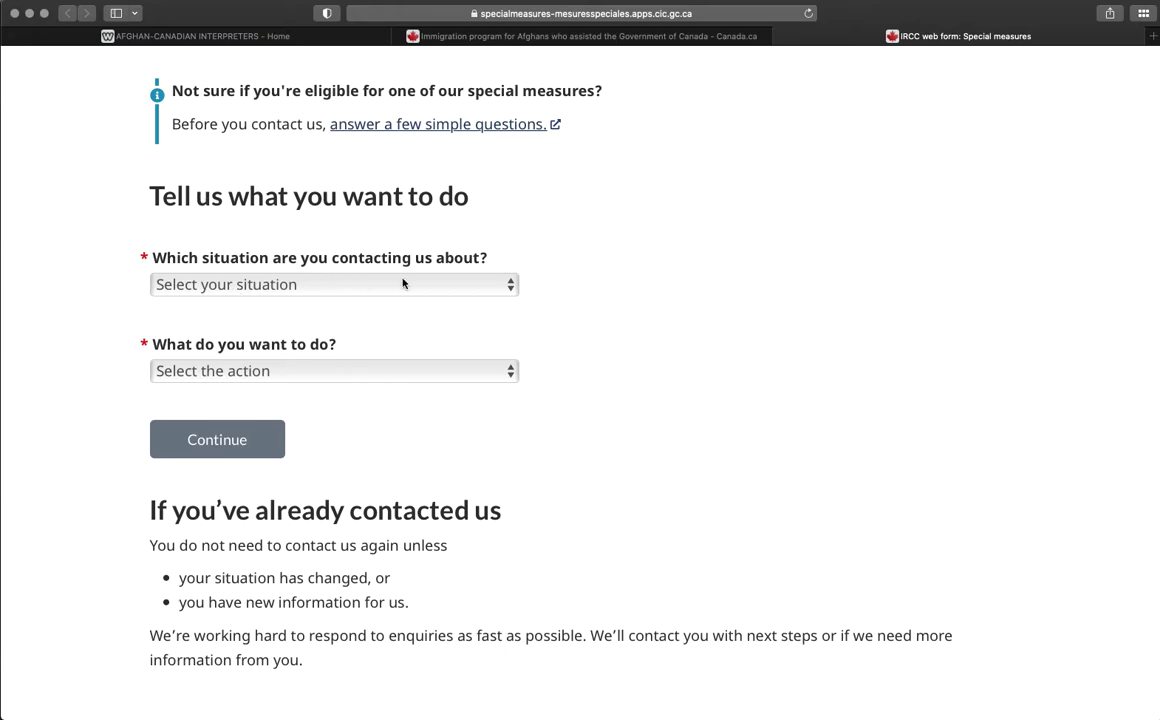
left_click(497, 286)
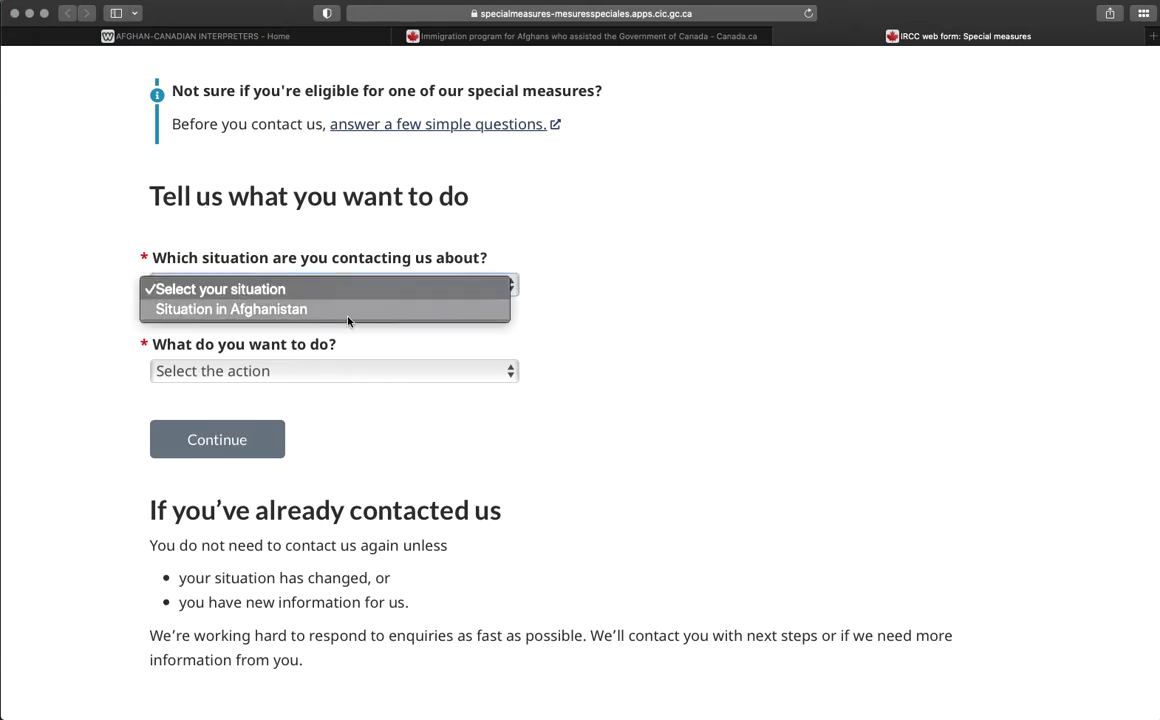
left_click(312, 312)
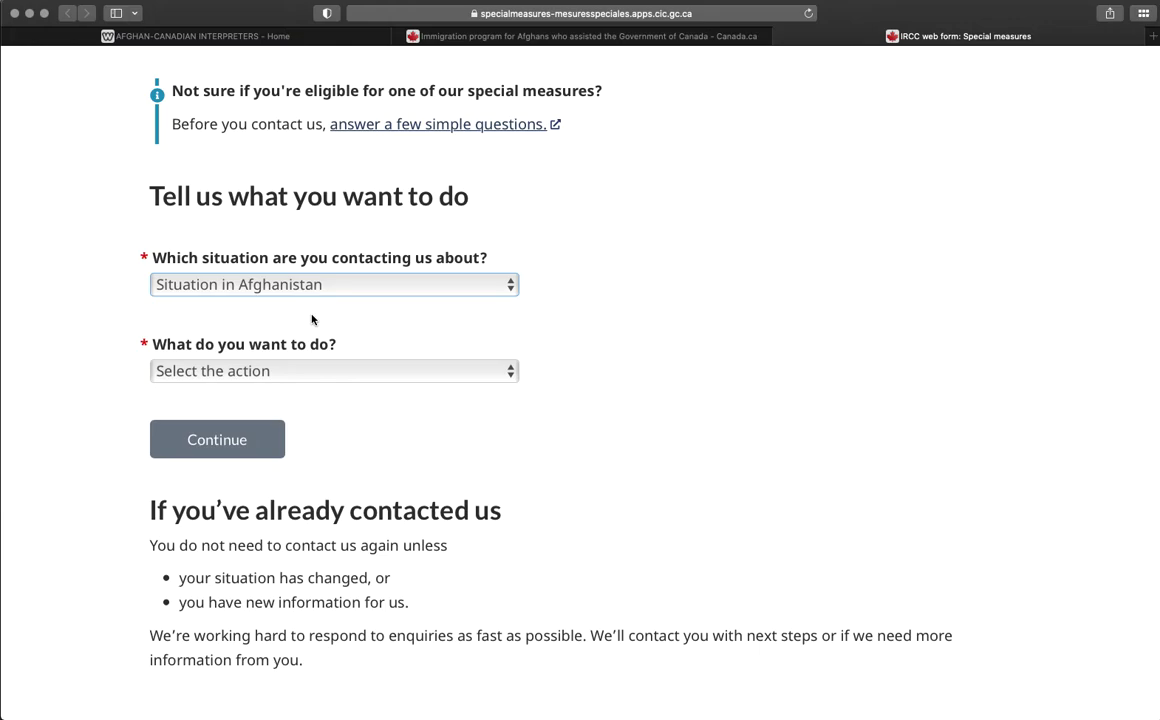
left_click(310, 374)
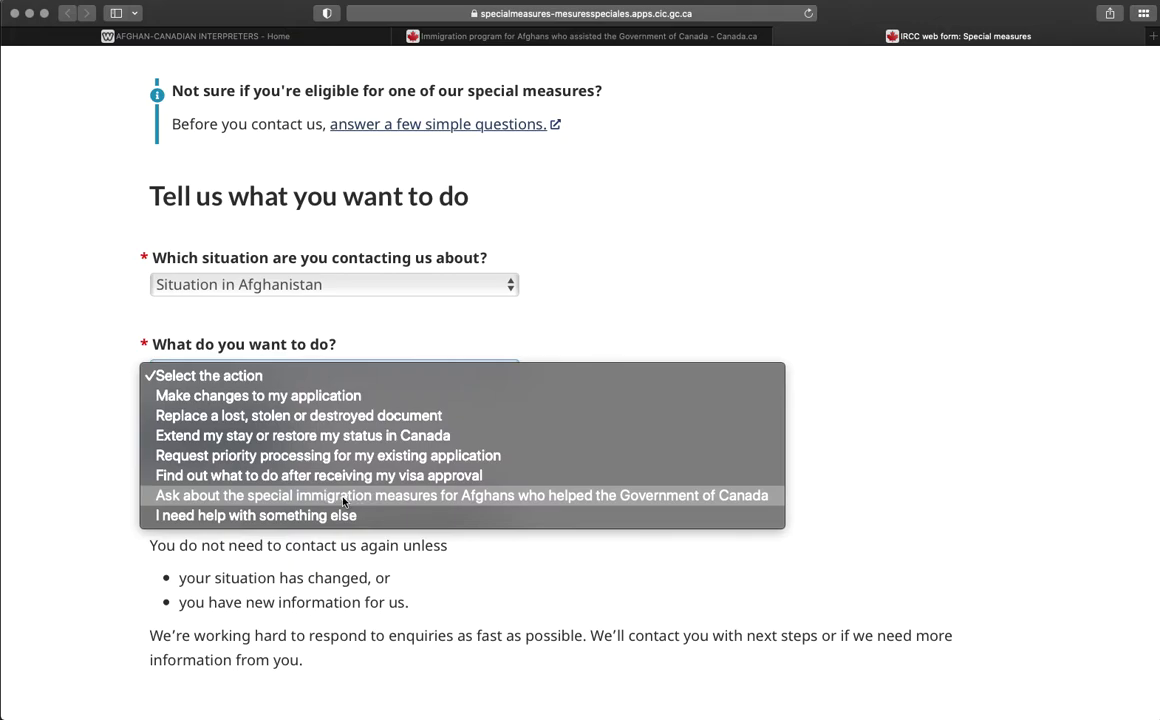
left_click(573, 499)
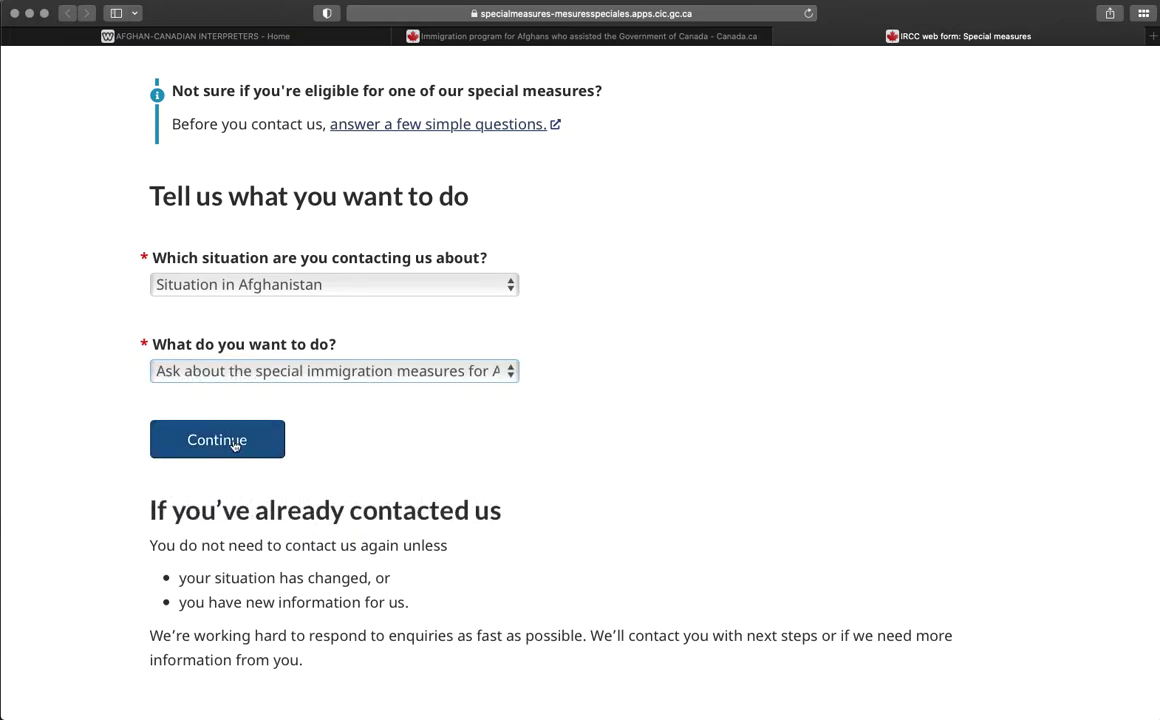
Continue to About you and indicate the applicant worked with the Canadian Armed Forces.
left_click(241, 447)
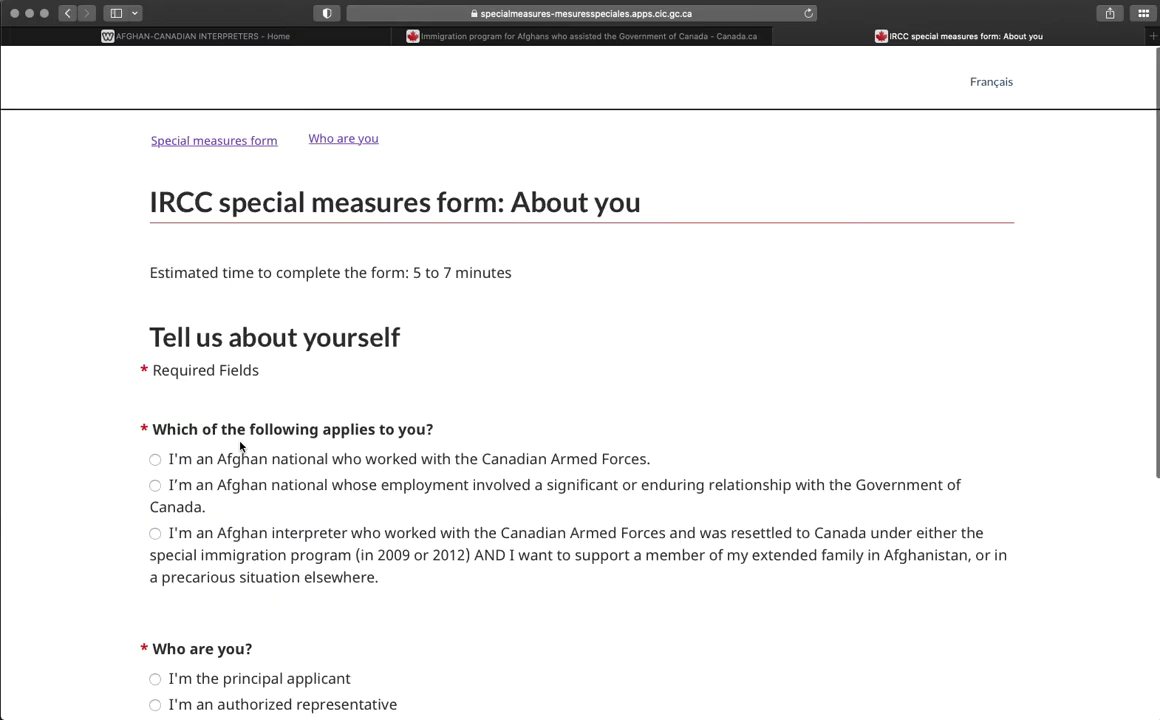
scroll(258, 320, "down", 2)
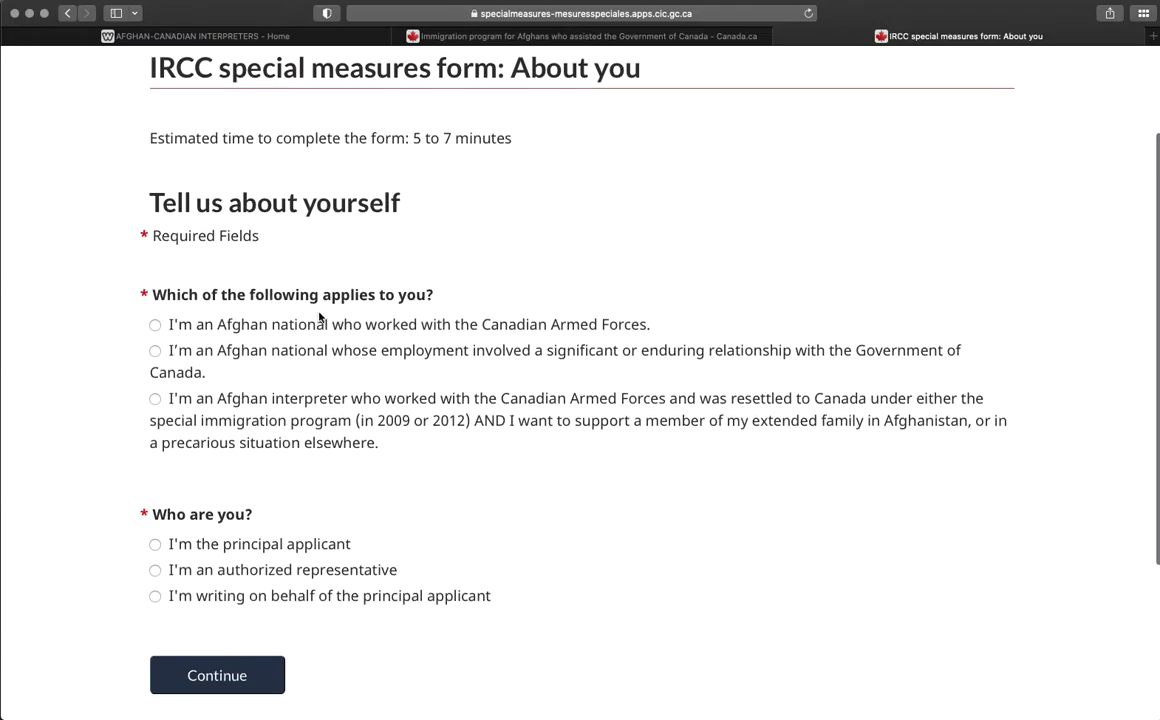
left_click(155, 325)
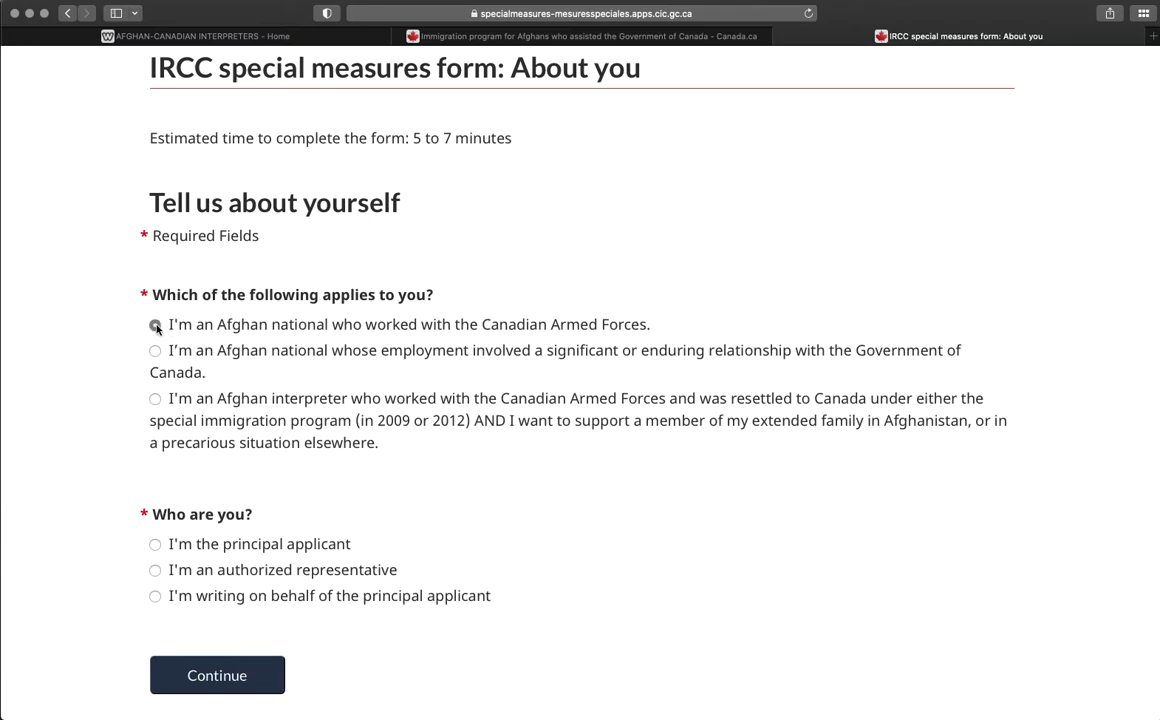
scroll(368, 487, "down", 3)
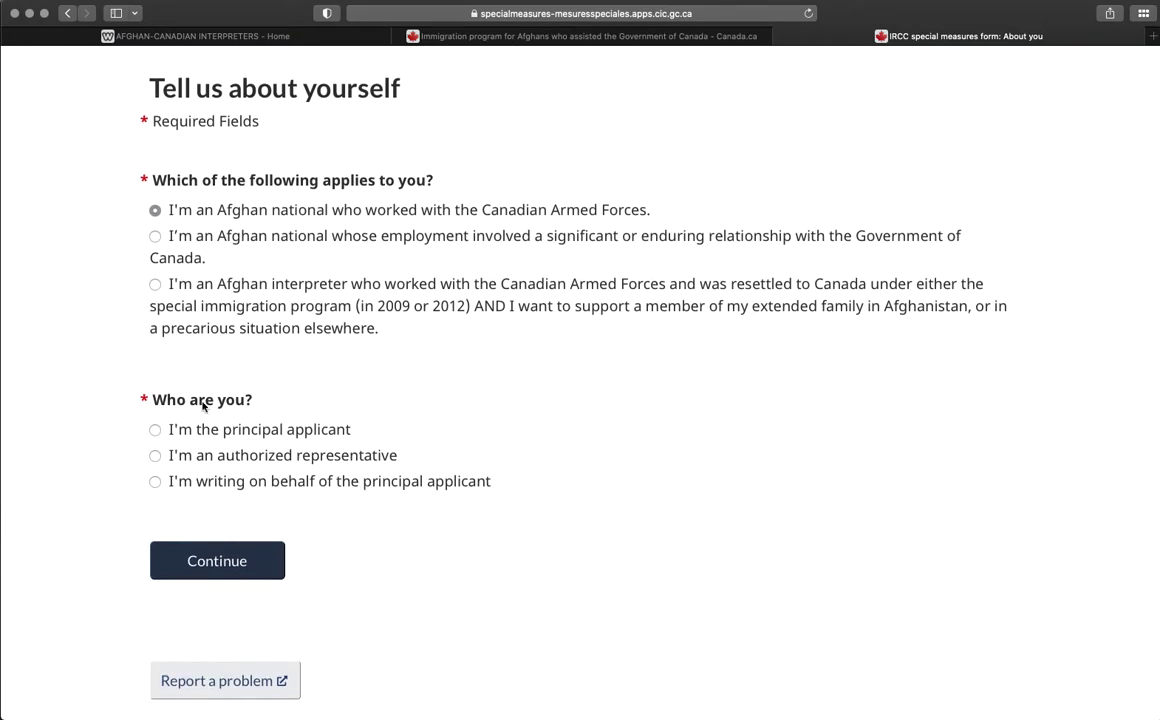
scroll(161, 435, "down", 1)
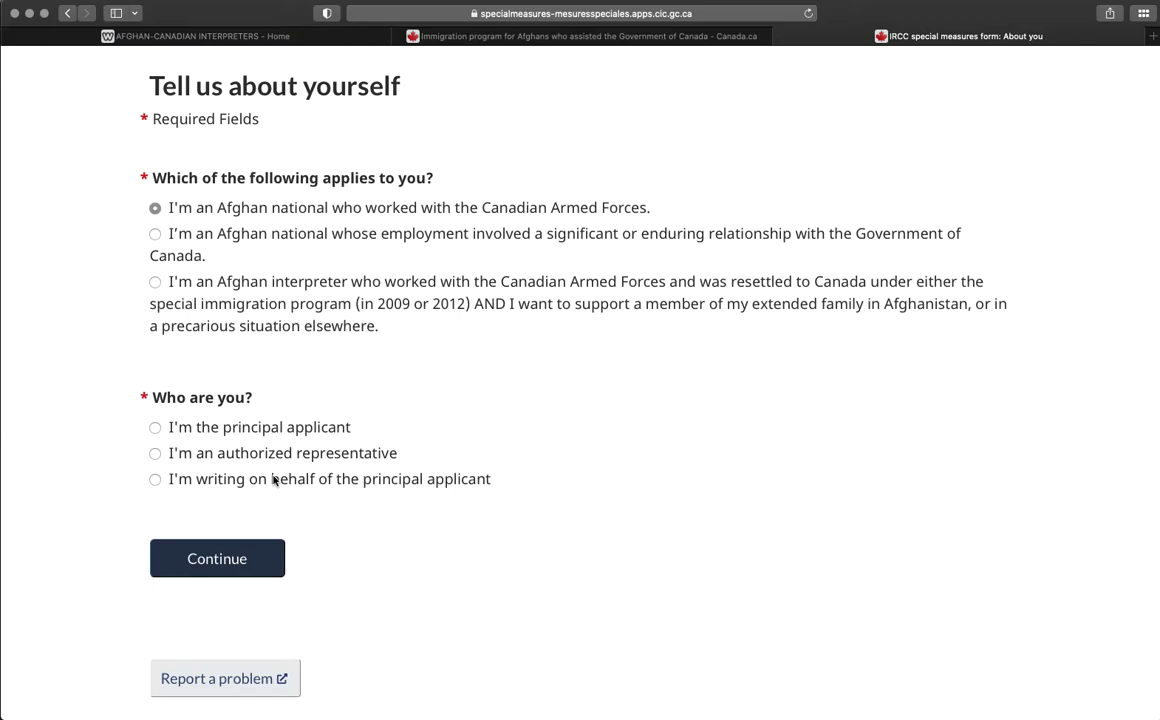
Identify the person as the principal applicant instead of an authorized representative, and continue.
left_click(155, 454)
scroll(352, 520, "down", 2)
scroll(352, 520, "down", 1)
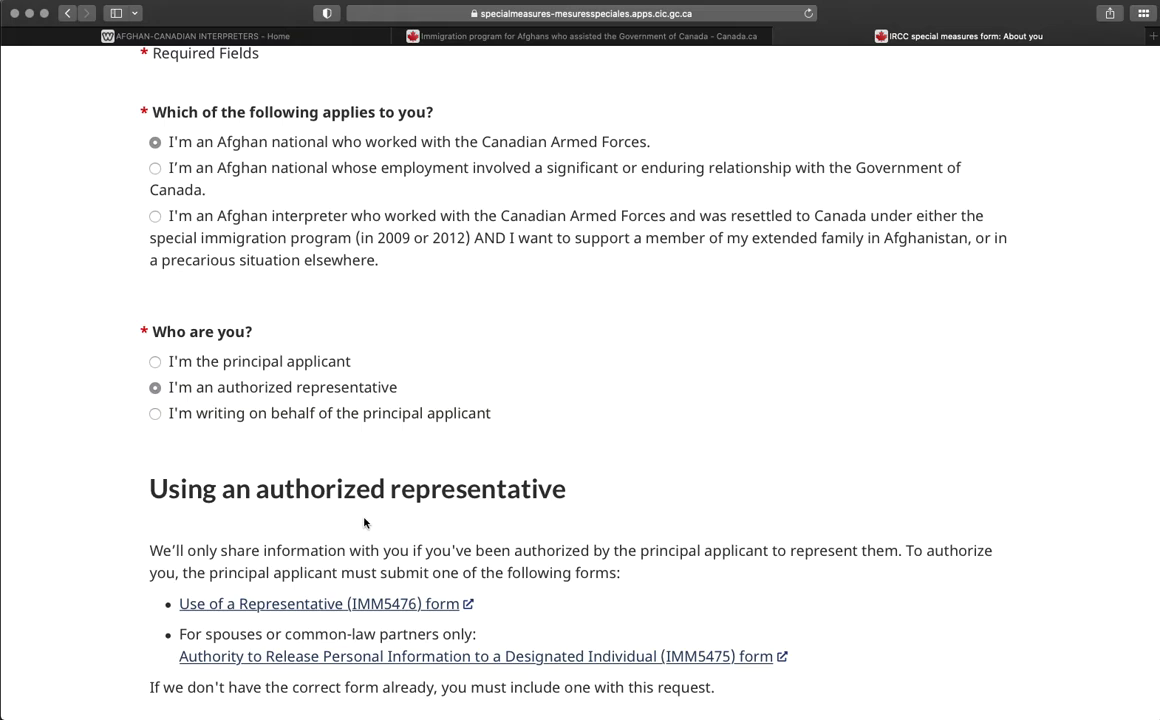
scroll(365, 522, "down", 2)
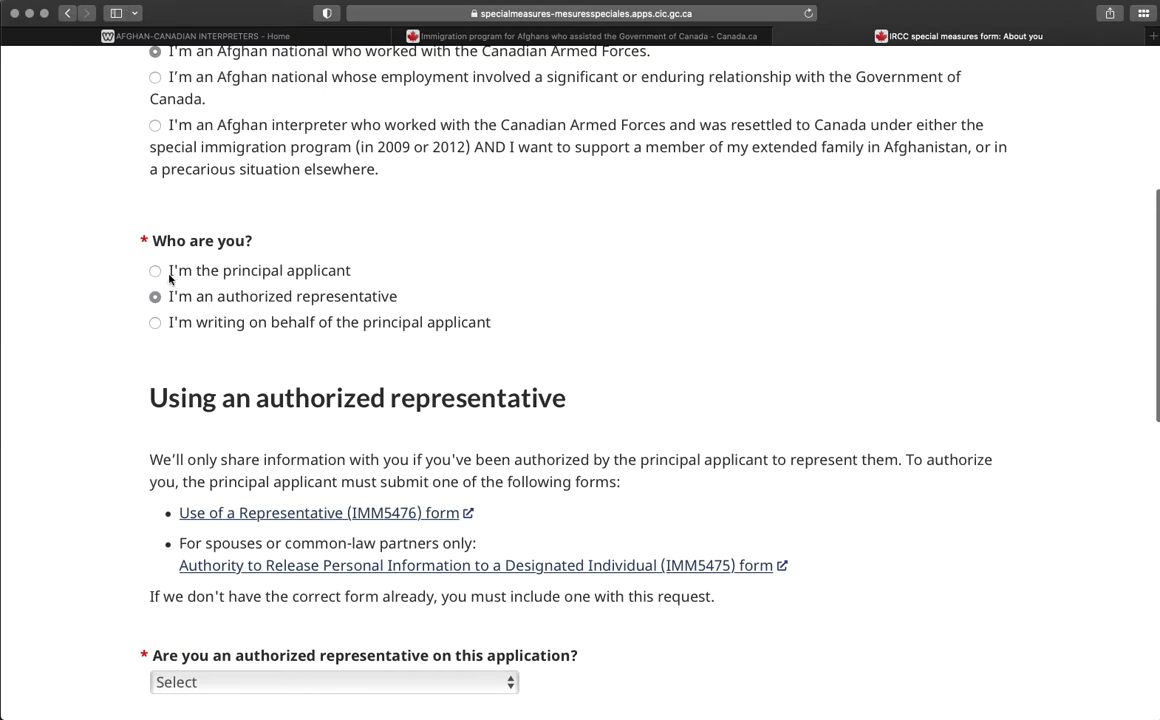
scroll(430, 318, "down", 1)
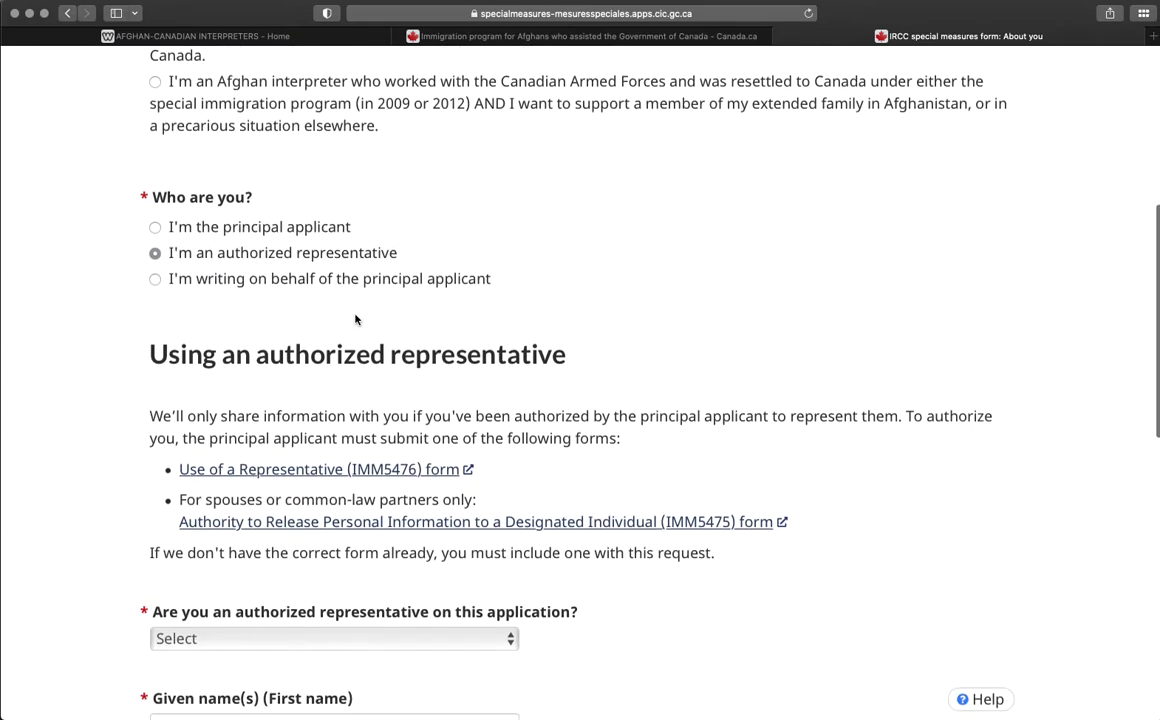
left_click(156, 227)
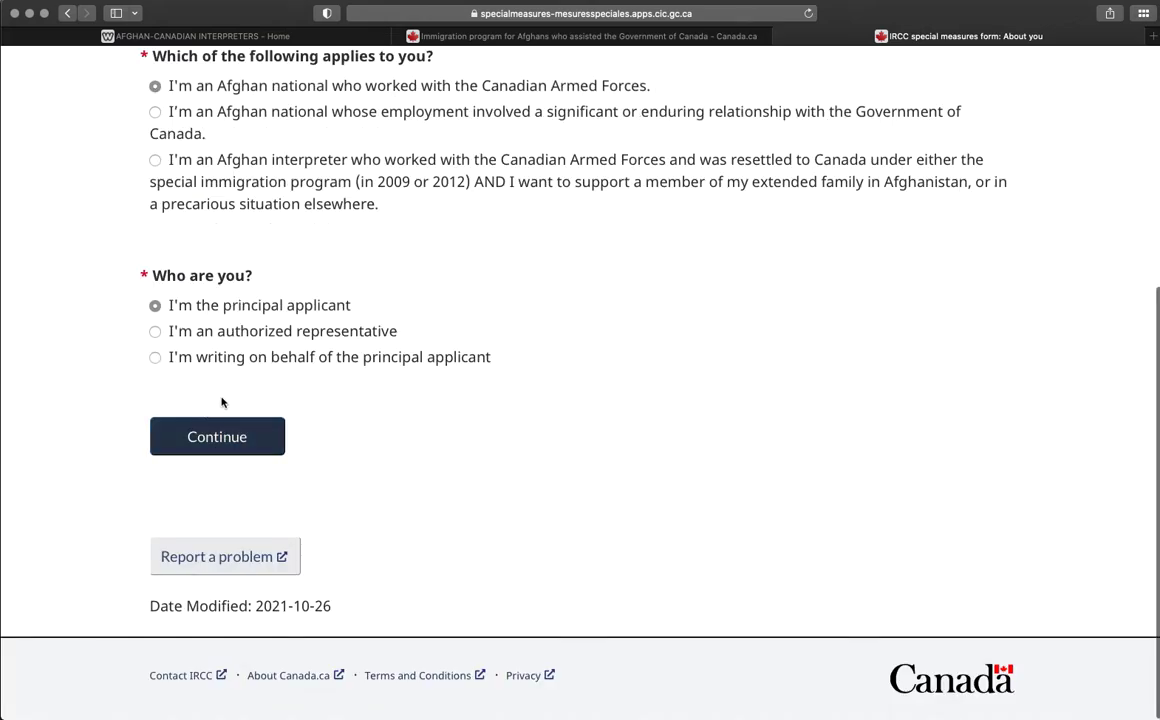
left_click(230, 438)
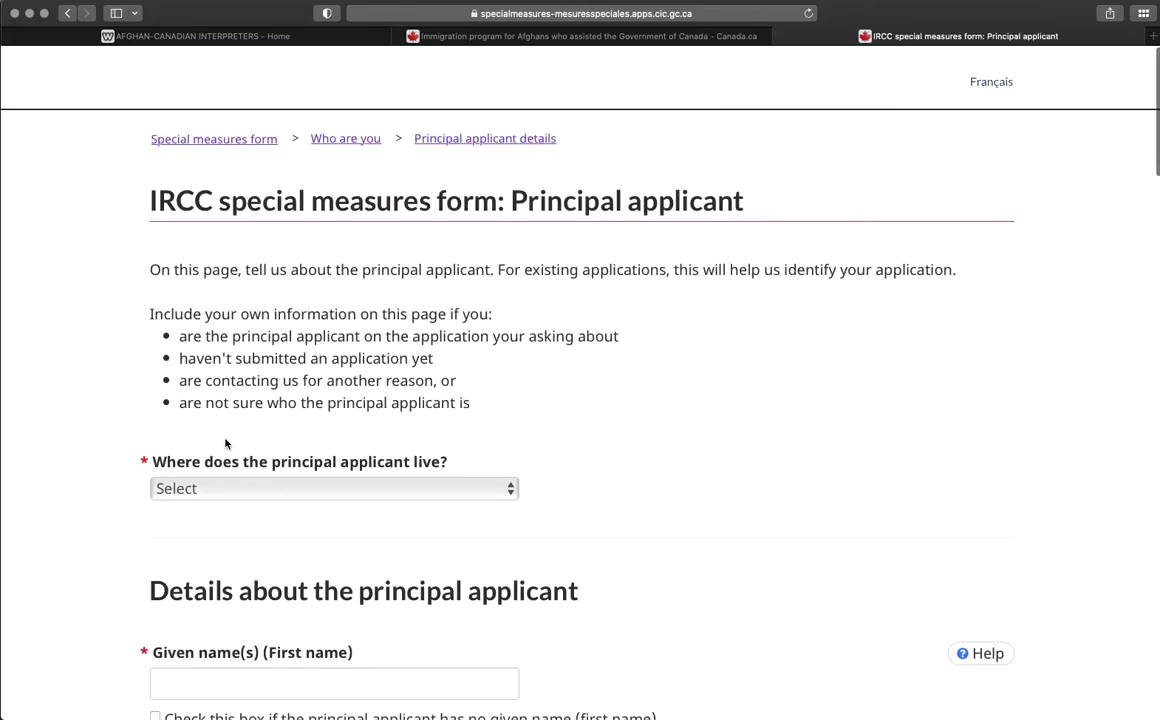
Set country of residence to Afghanistan and enter the principal applicant's given and family names.
scroll(362, 456, "down", 3)
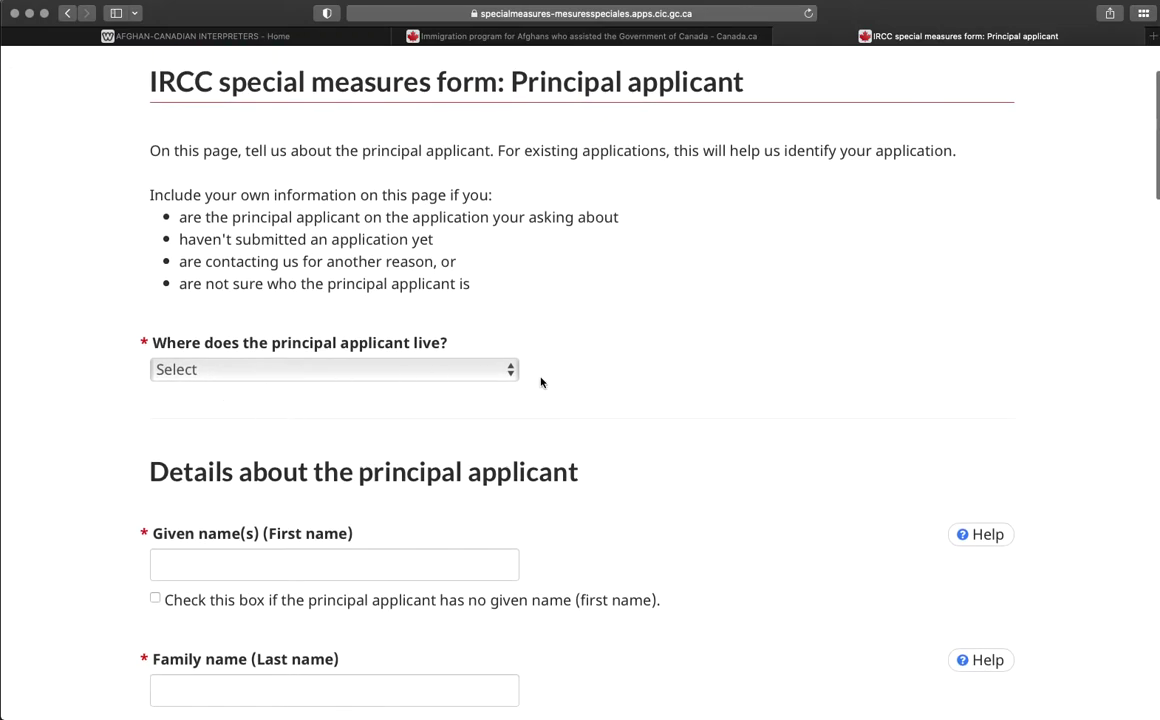
left_click(507, 373)
left_click(220, 396)
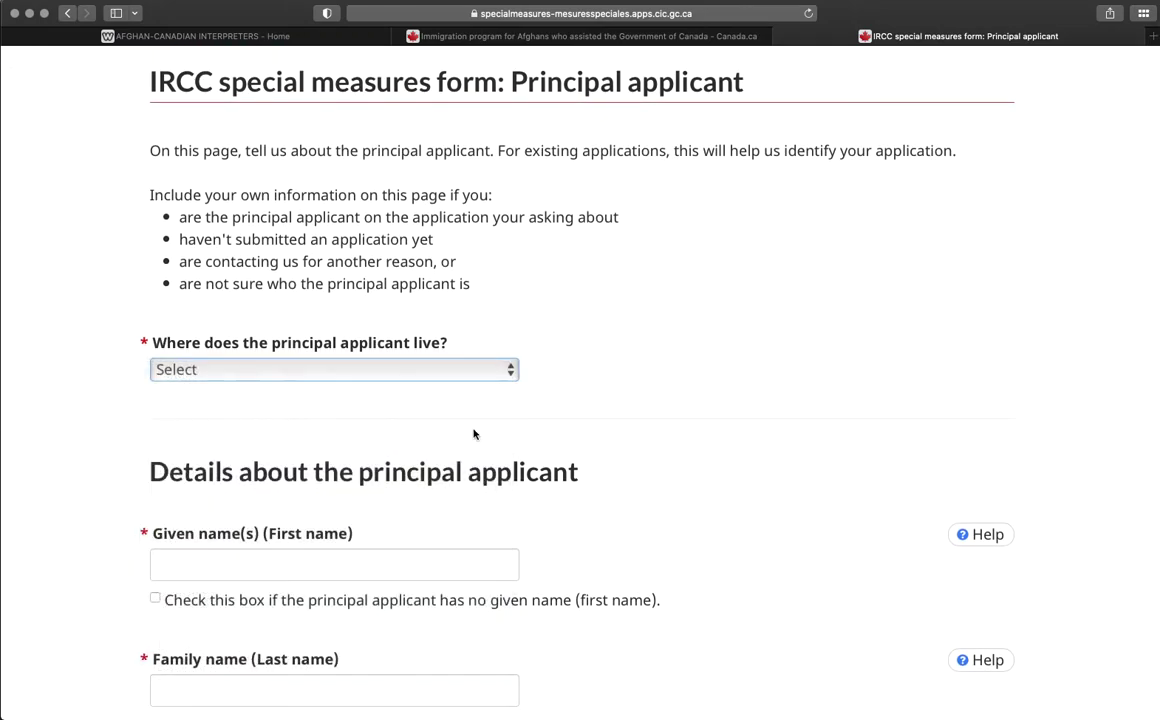
scroll(440, 427, "down", 4)
left_click(448, 366)
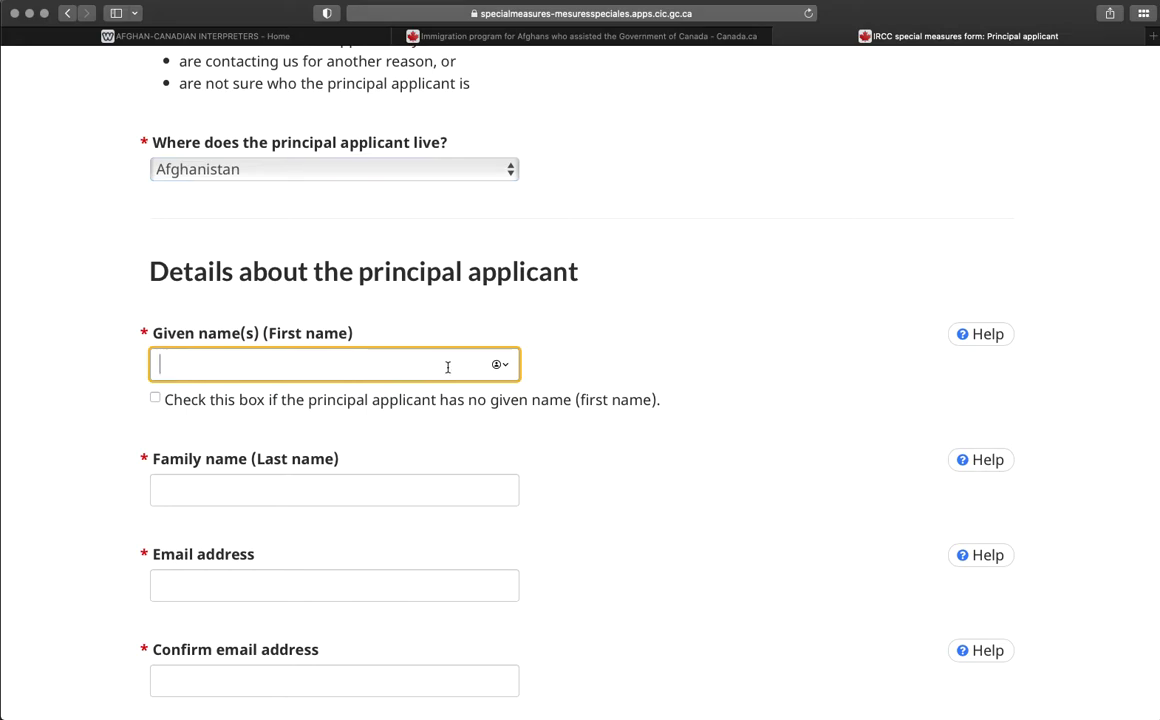
left_click(305, 490)
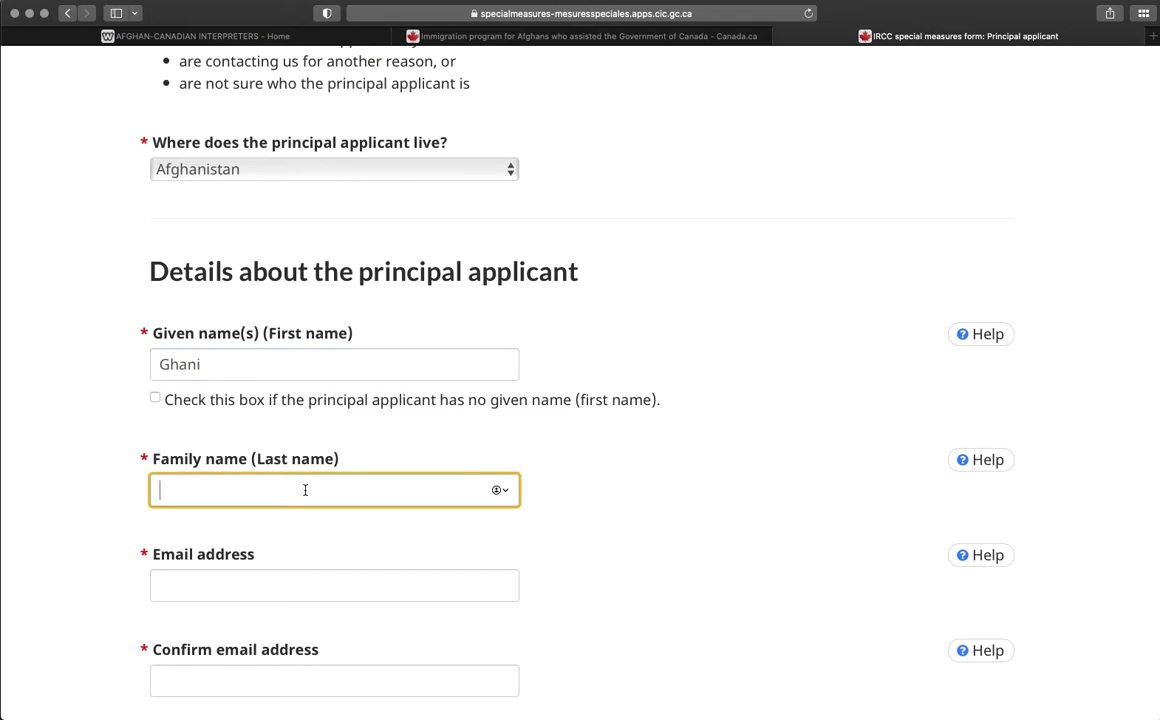
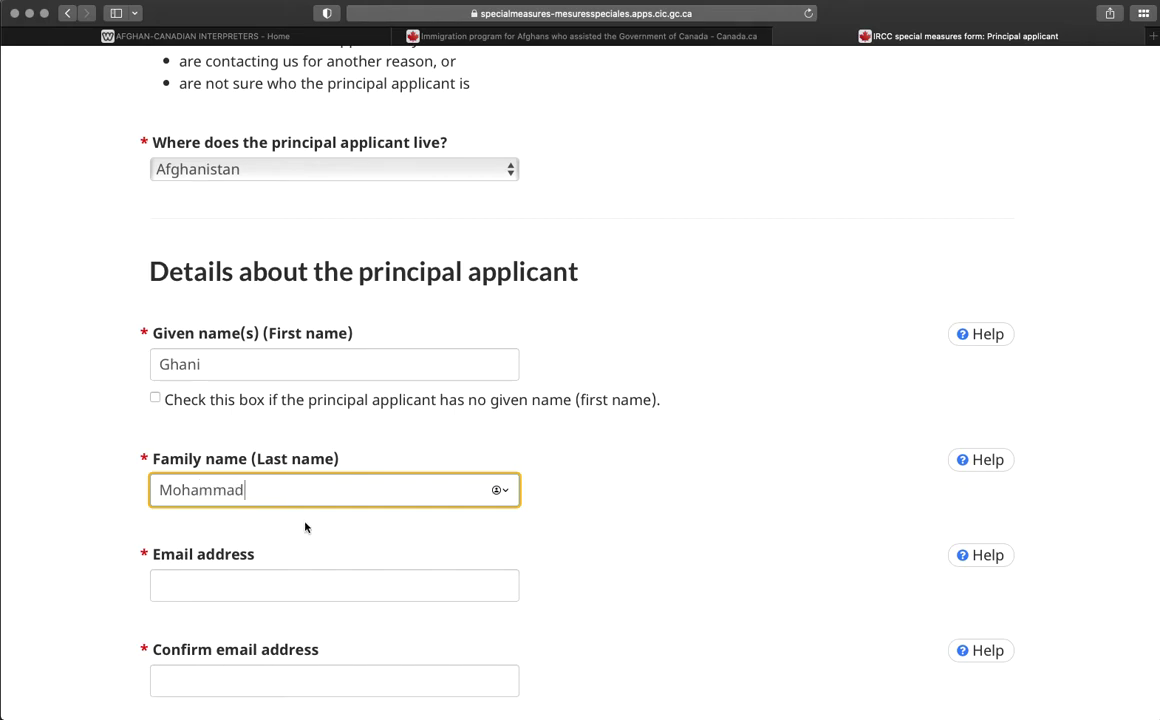
Enter the applicant's email address and type it again in the confirmation field.
left_click(251, 583)
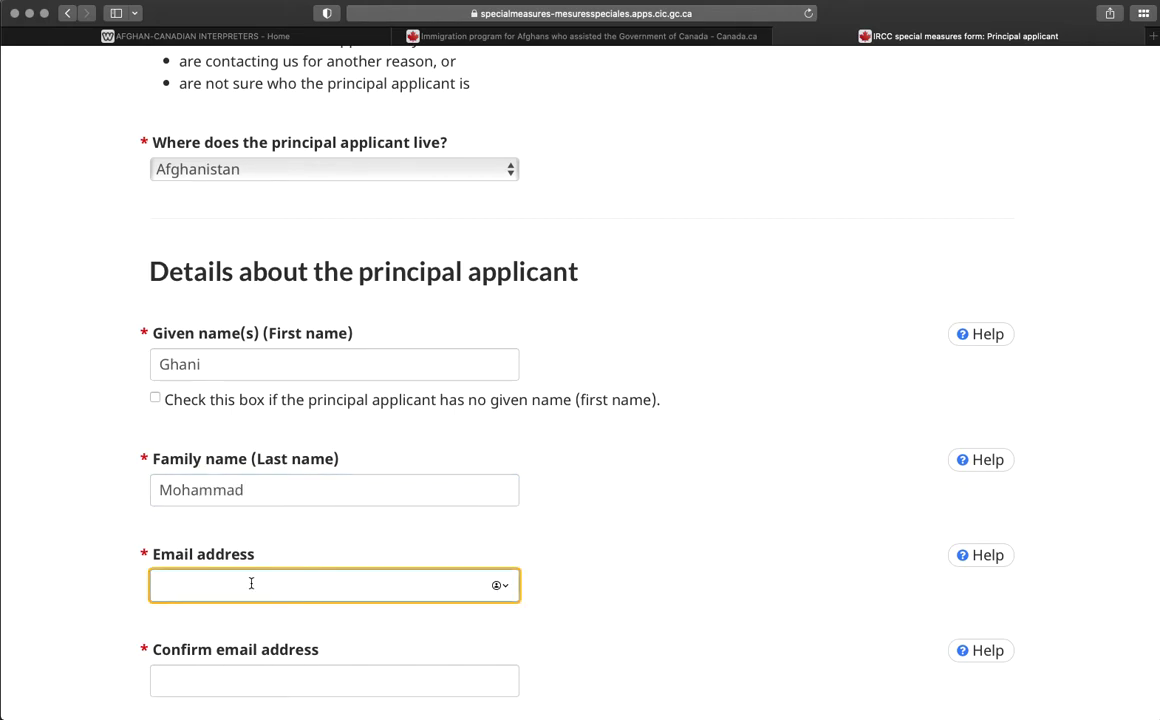
type("gM")
key("BackSpace")
left_click(236, 683)
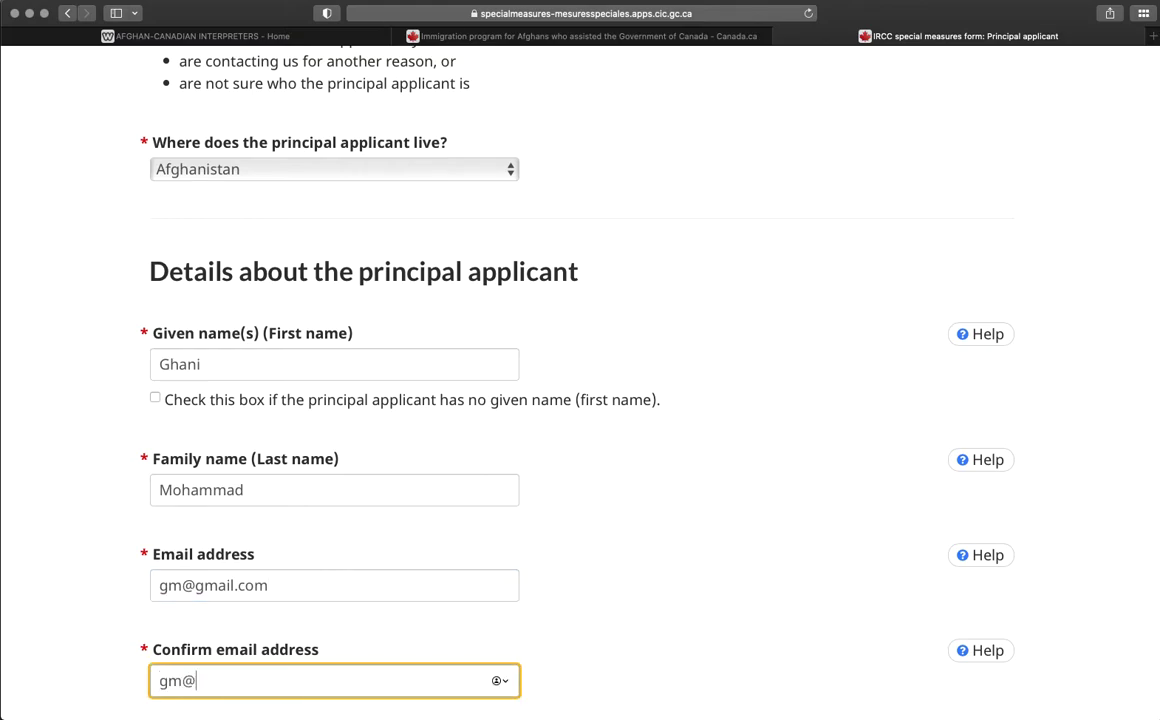
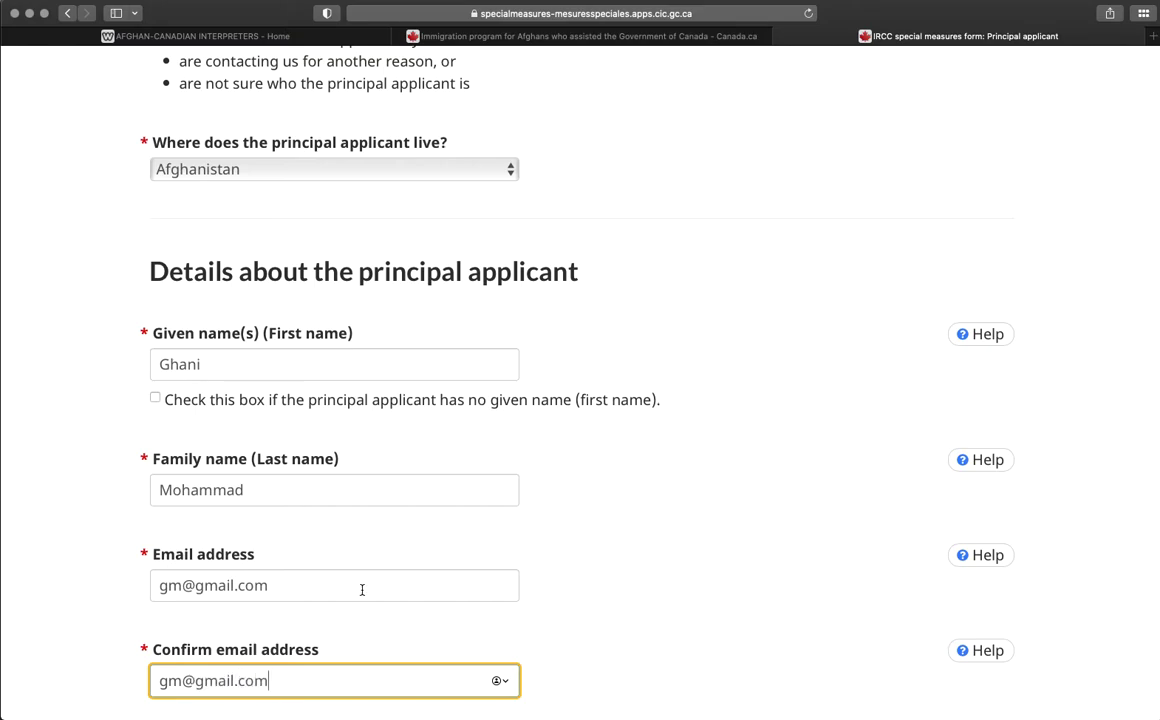
scroll(330, 535, "down", 6)
Enter phone country code 93 and the applicant's phone number, and opt in to text messages.
left_click(185, 463)
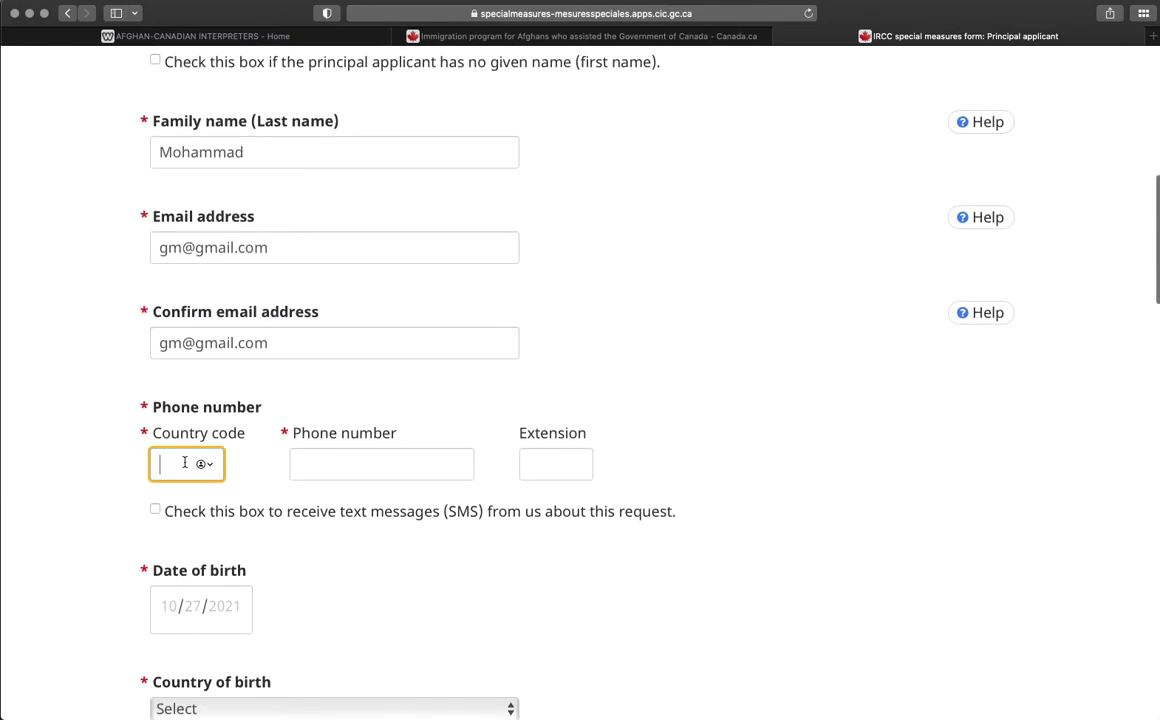
type("93")
left_click(357, 464)
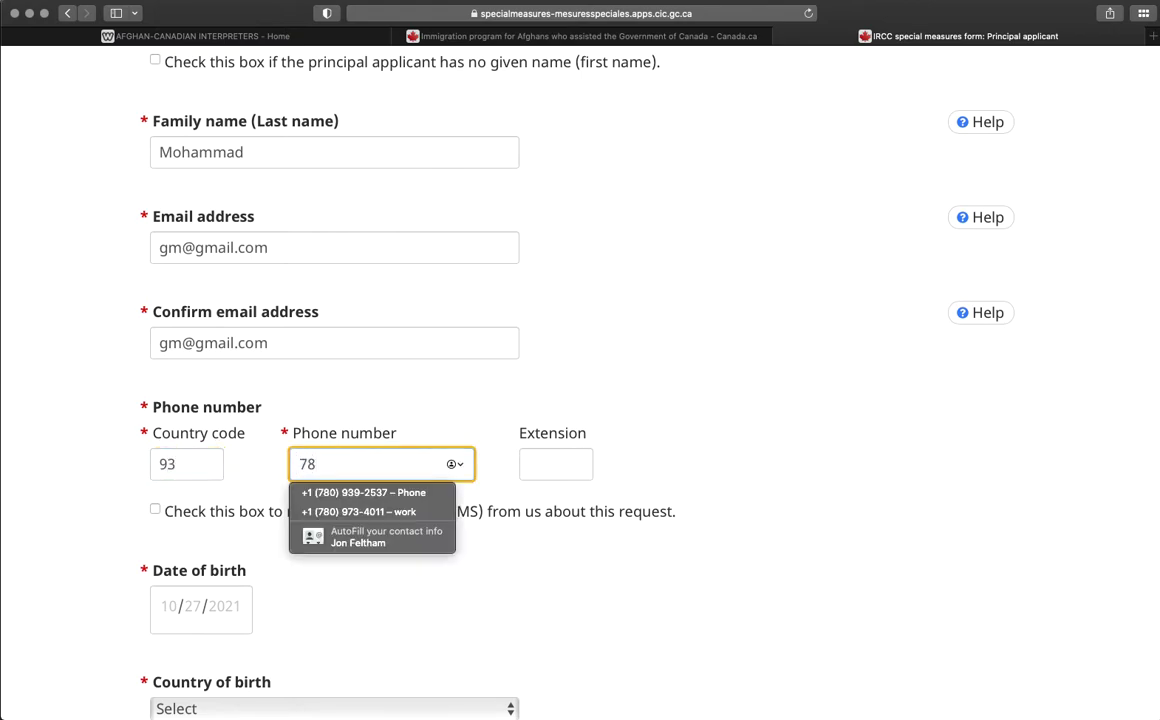
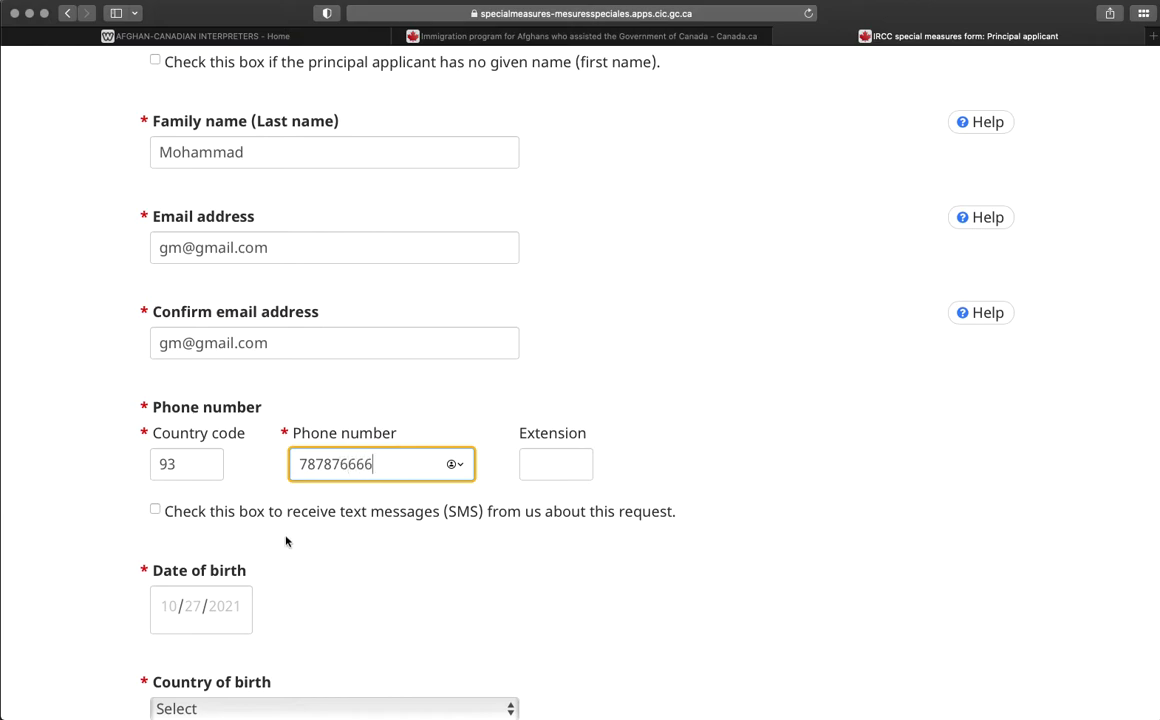
scroll(177, 471, "down", 1)
left_click(155, 456)
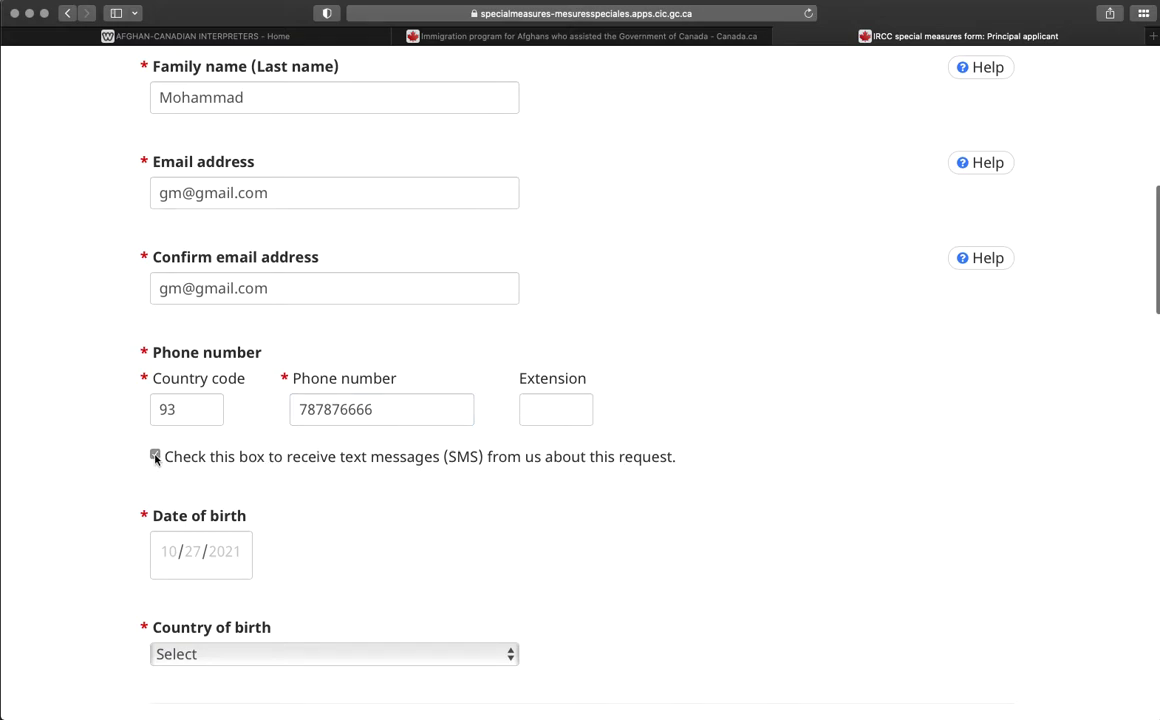
Set the date of birth to 07/11/1984 using the date picker.
scroll(200, 475, "down", 3)
left_click(236, 433)
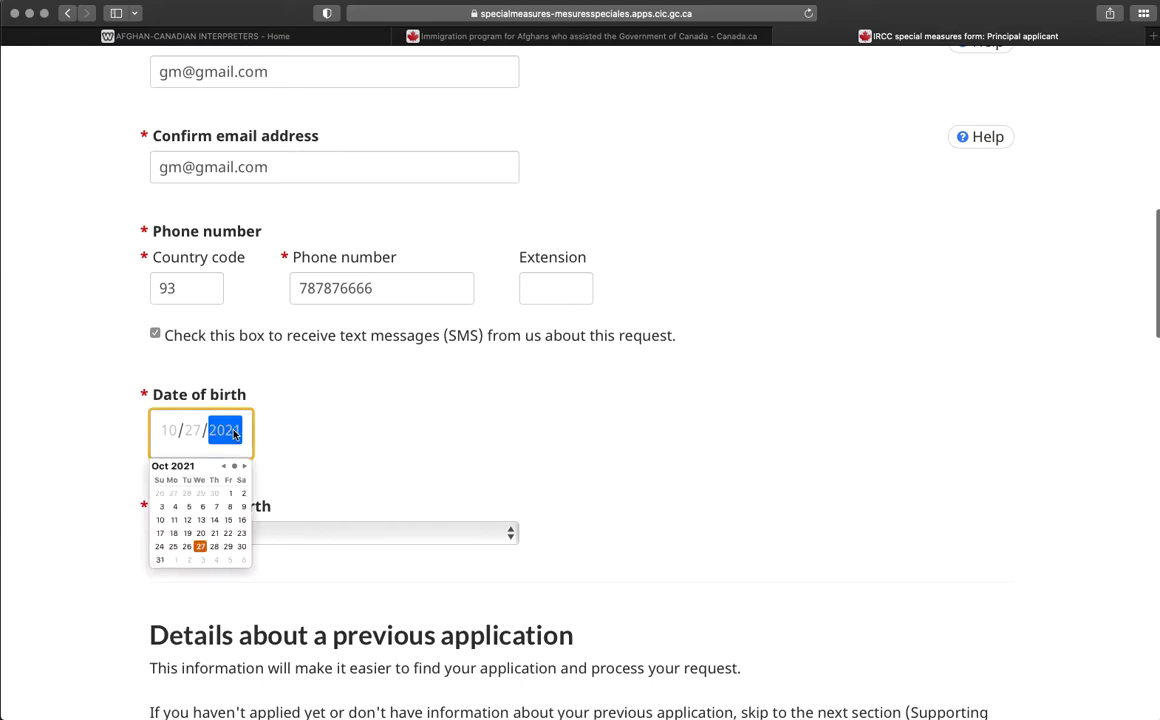
left_click(235, 467)
left_click(224, 467)
left_click(224, 467)
left_click(224, 467)
left_click(224, 467)
left_click(224, 467)
left_click(224, 467)
left_click(224, 467)
left_click(234, 467)
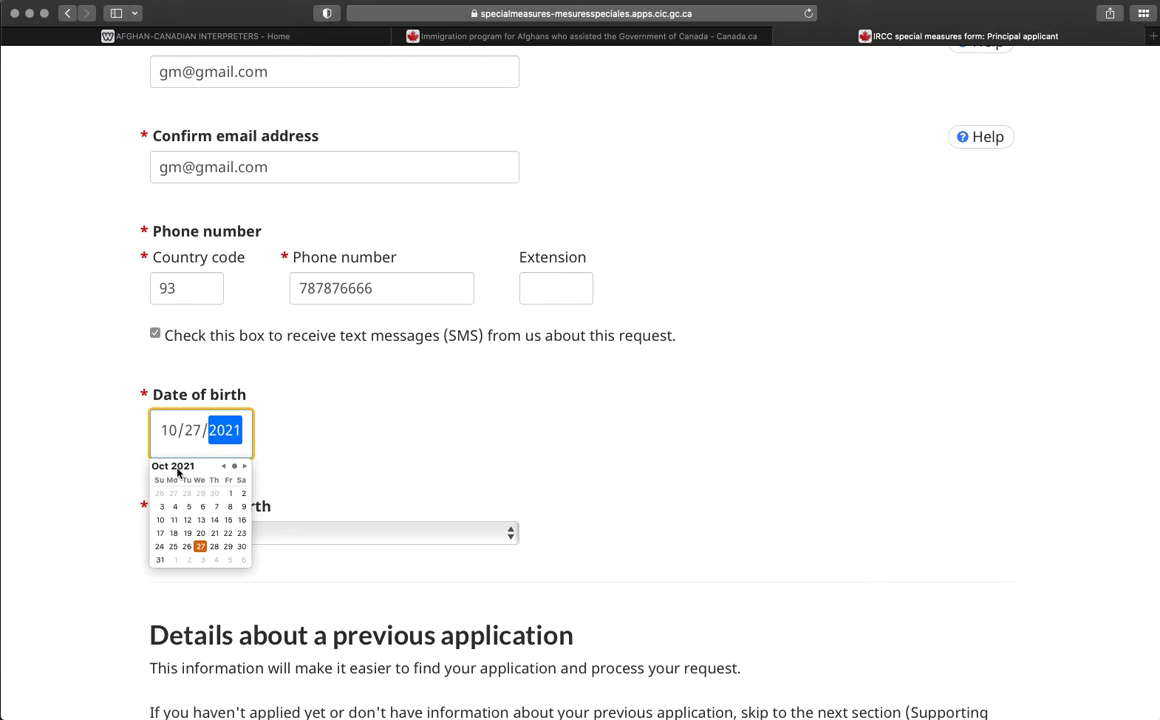
left_click(190, 431)
left_click(172, 432)
left_click(233, 436)
type("1")
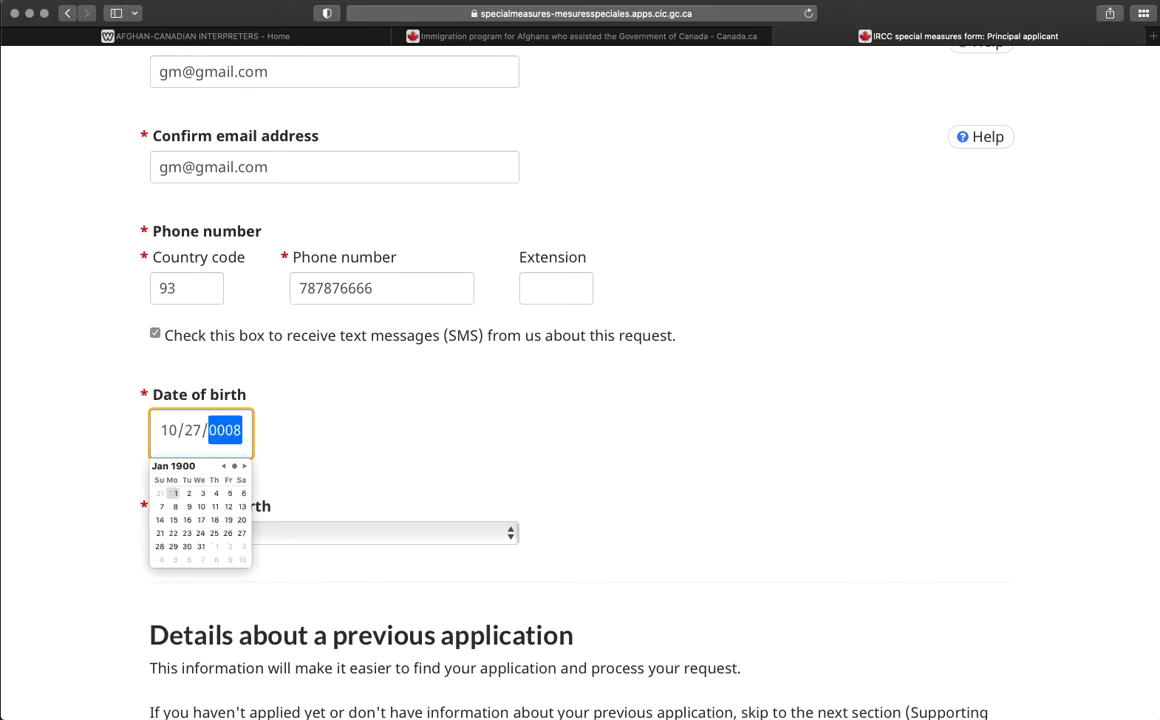
key("BackSpace")
type("1984")
left_click(223, 466)
left_click(223, 466)
left_click(223, 466)
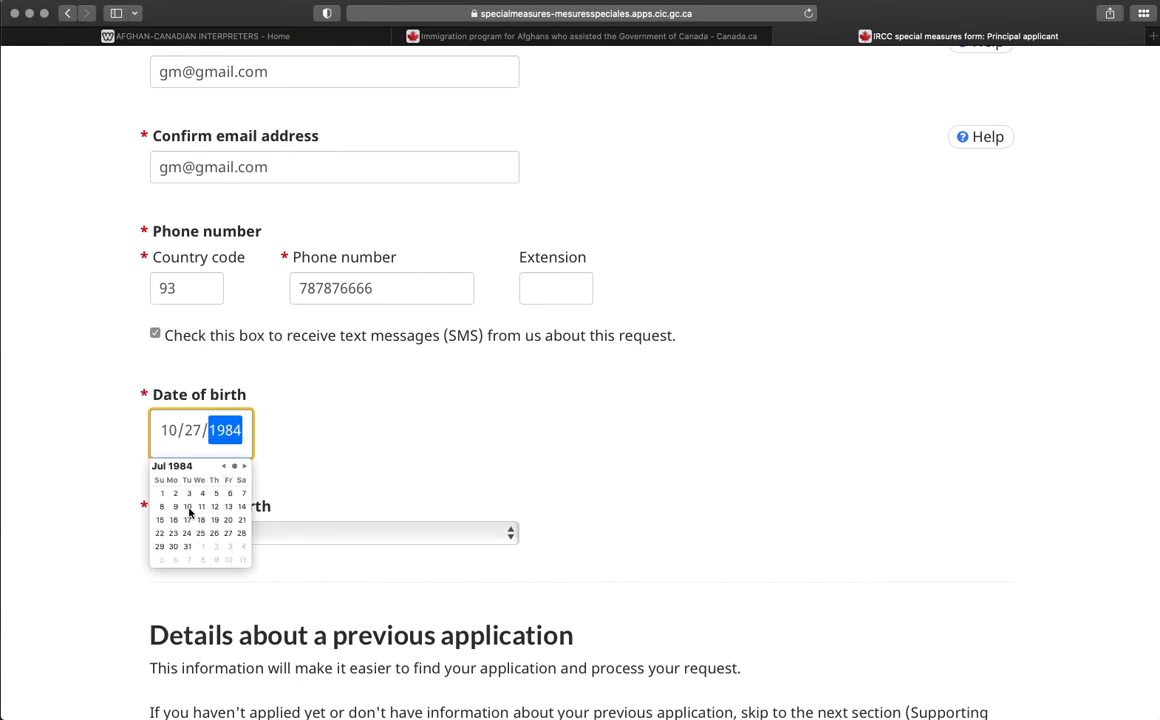
left_click(206, 507)
left_click(406, 469)
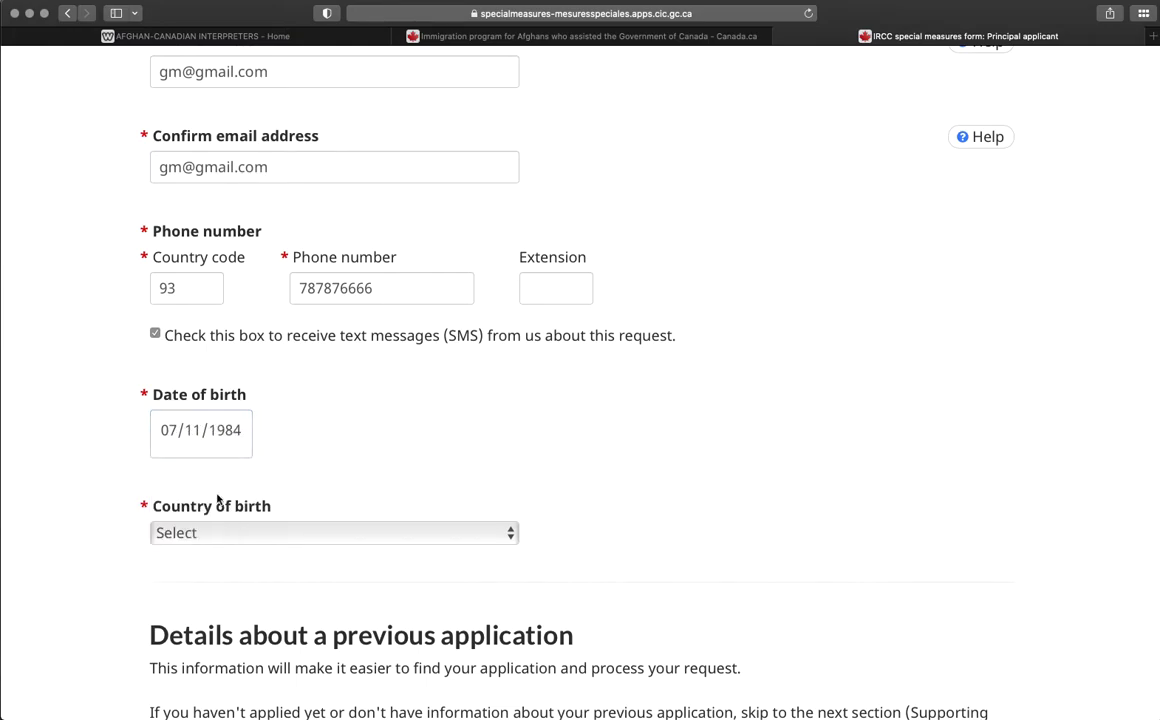
Choose Afghanistan as the country of birth.
scroll(484, 544, "up", 2)
scroll(430, 560, "down", 2)
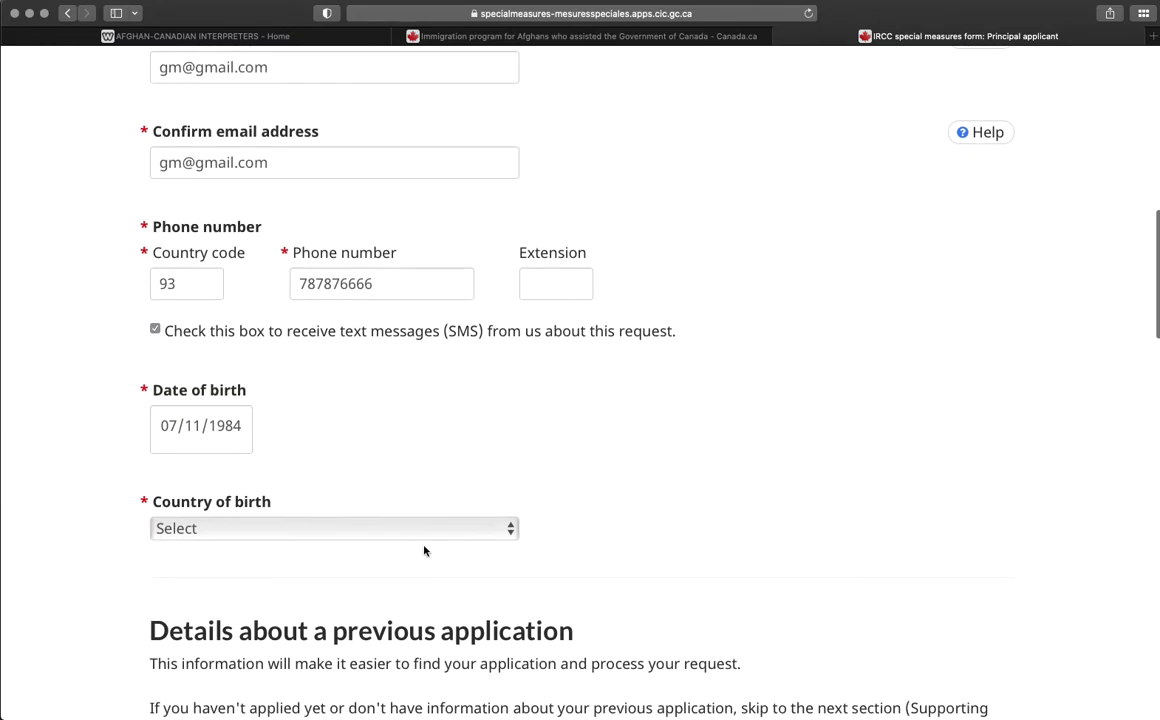
left_click(415, 530)
left_click(212, 574)
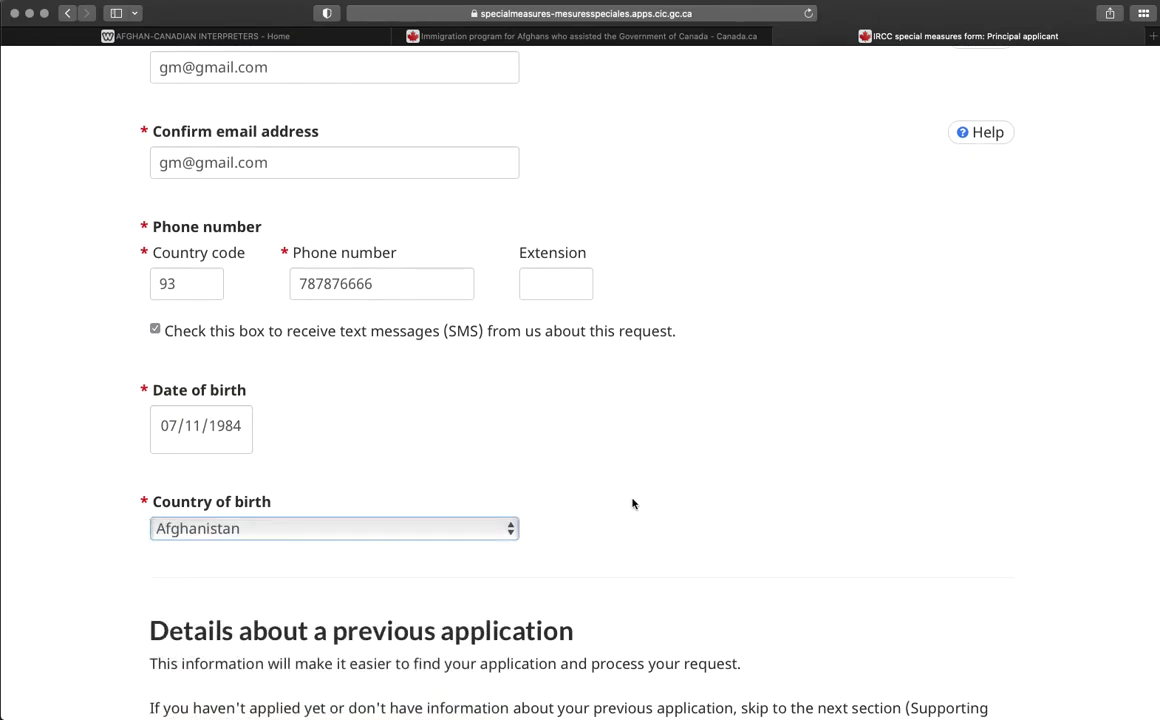
scroll(632, 502, "down", 3)
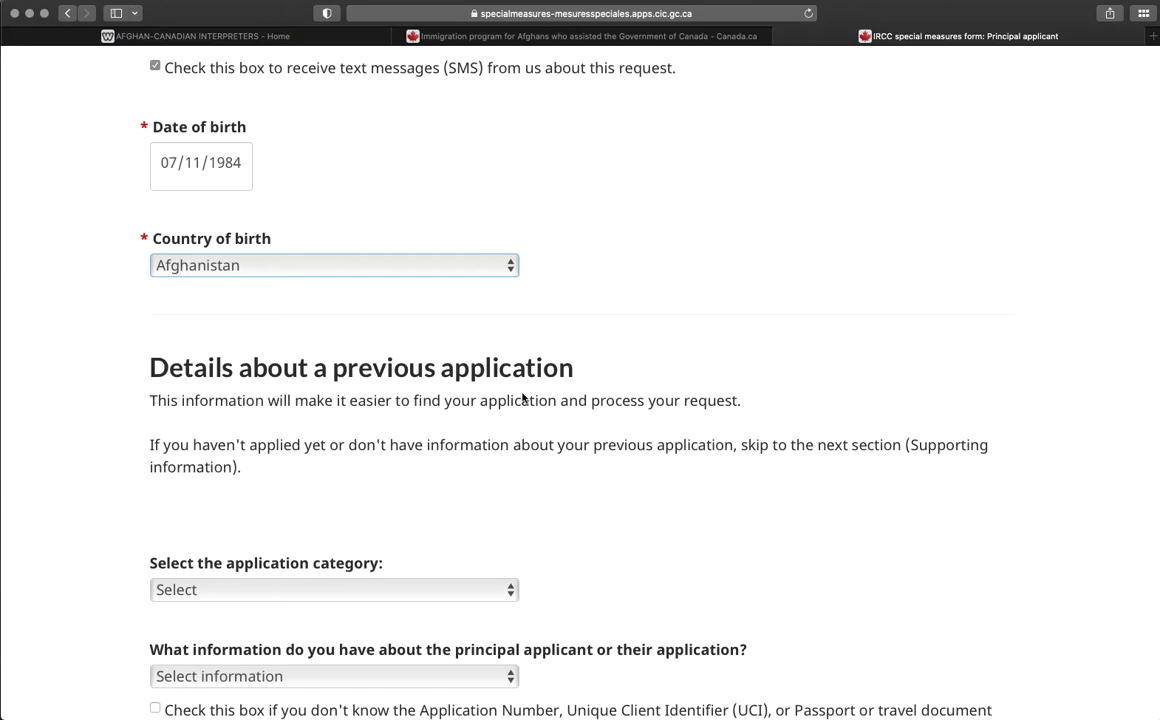
Set the previous application category to Permanent Residence and the application to Humanitarian and Compassionate.
scroll(522, 397, "down", 5)
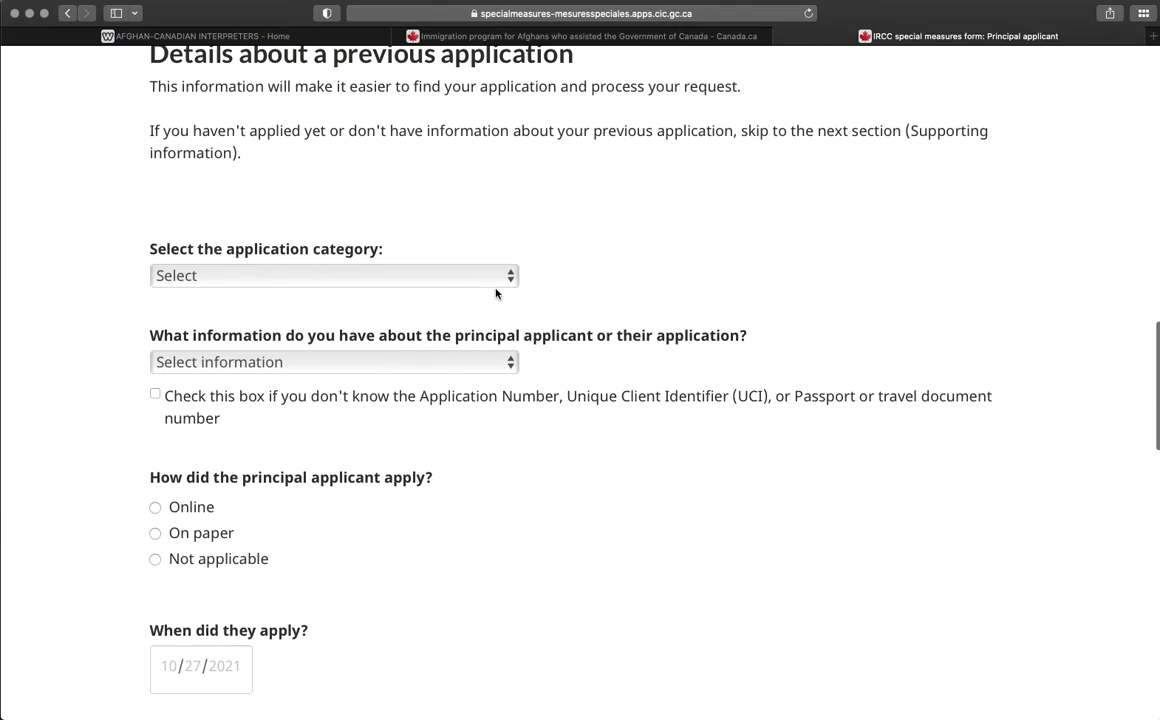
left_click(490, 282)
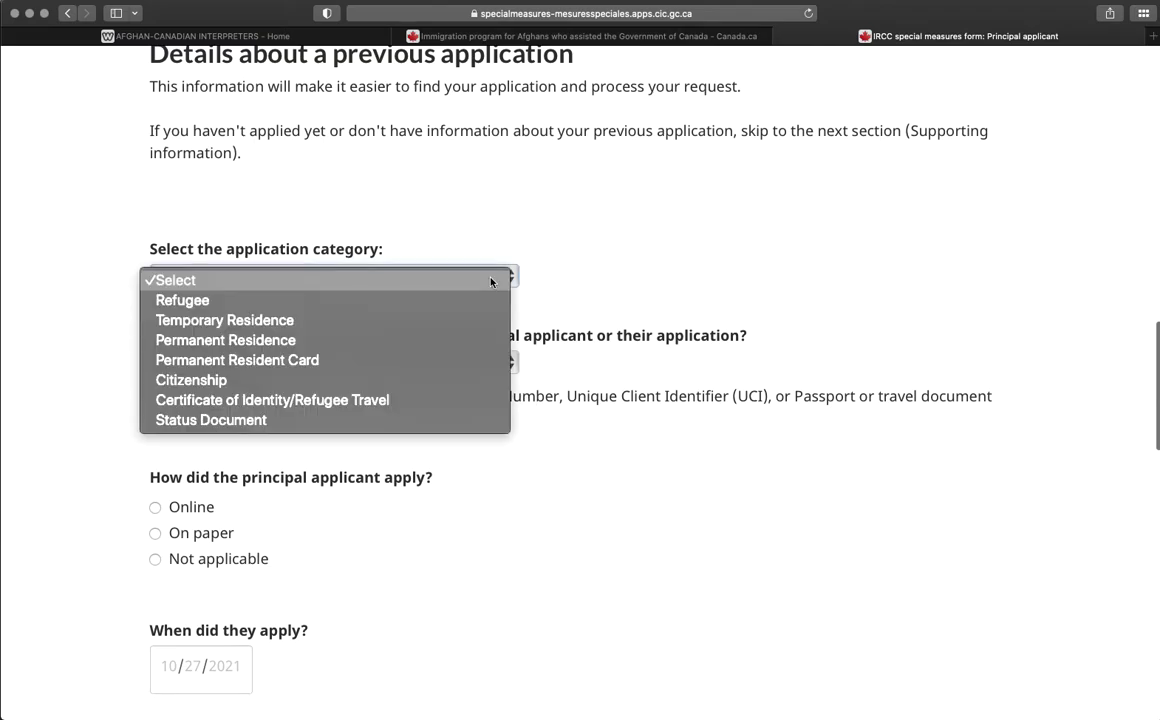
left_click(238, 345)
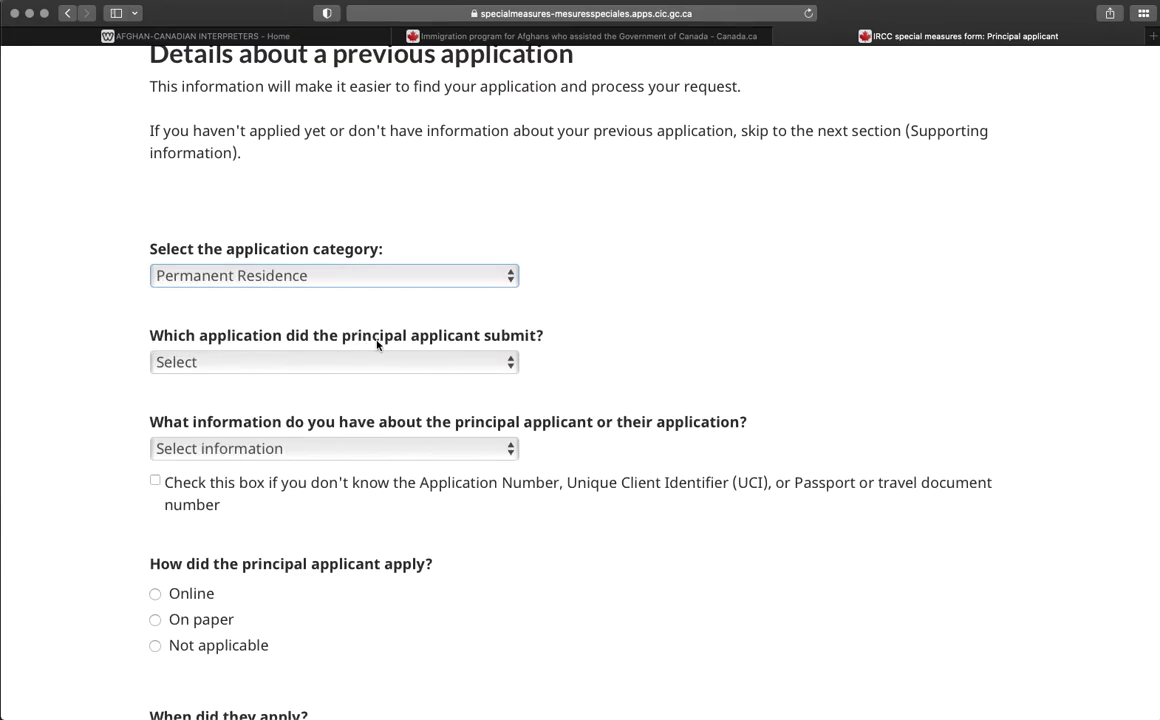
left_click(509, 365)
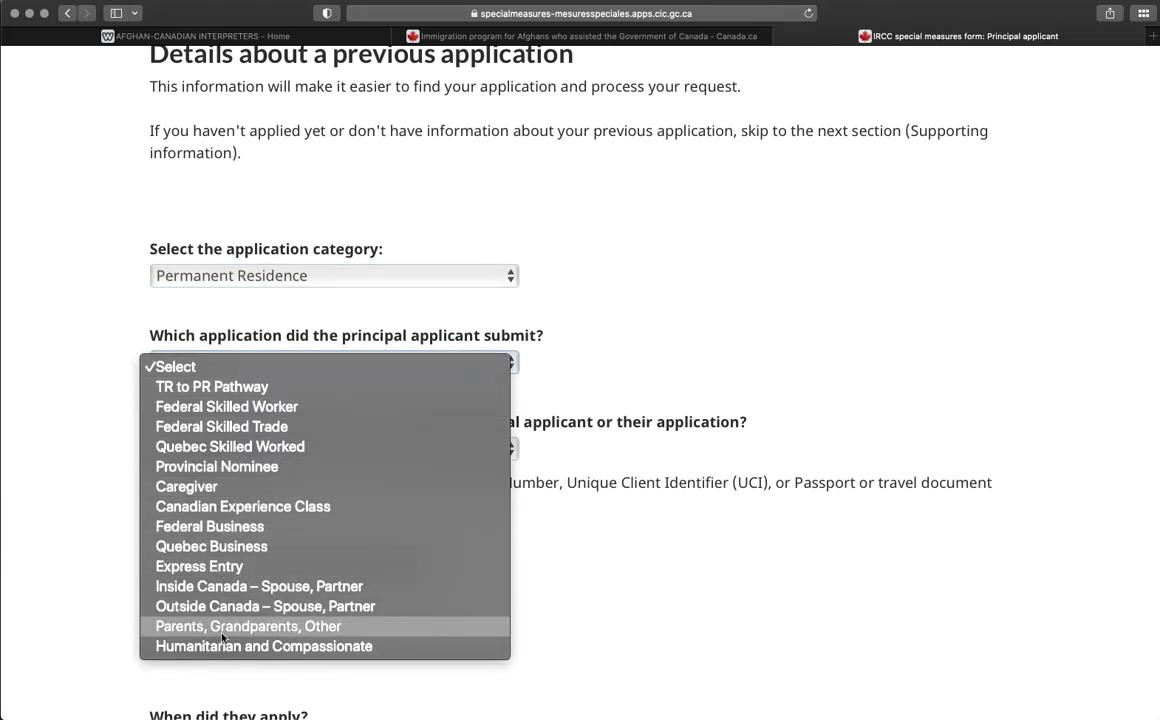
left_click(298, 608)
left_click(510, 364)
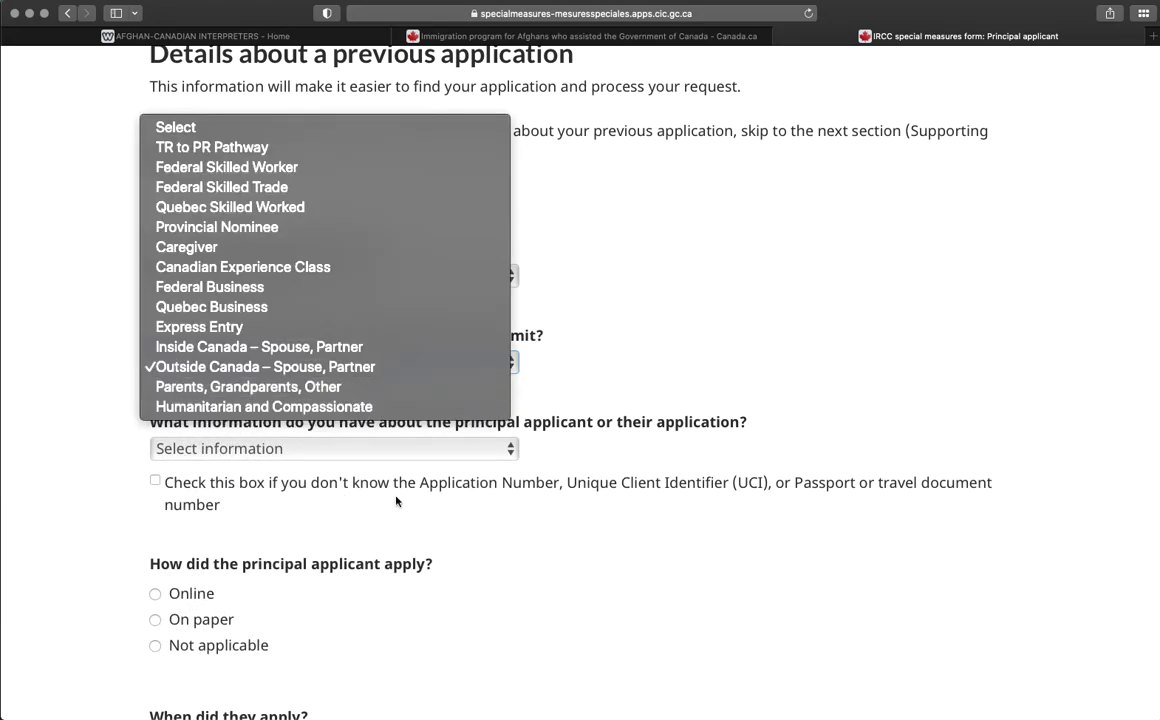
left_click(328, 407)
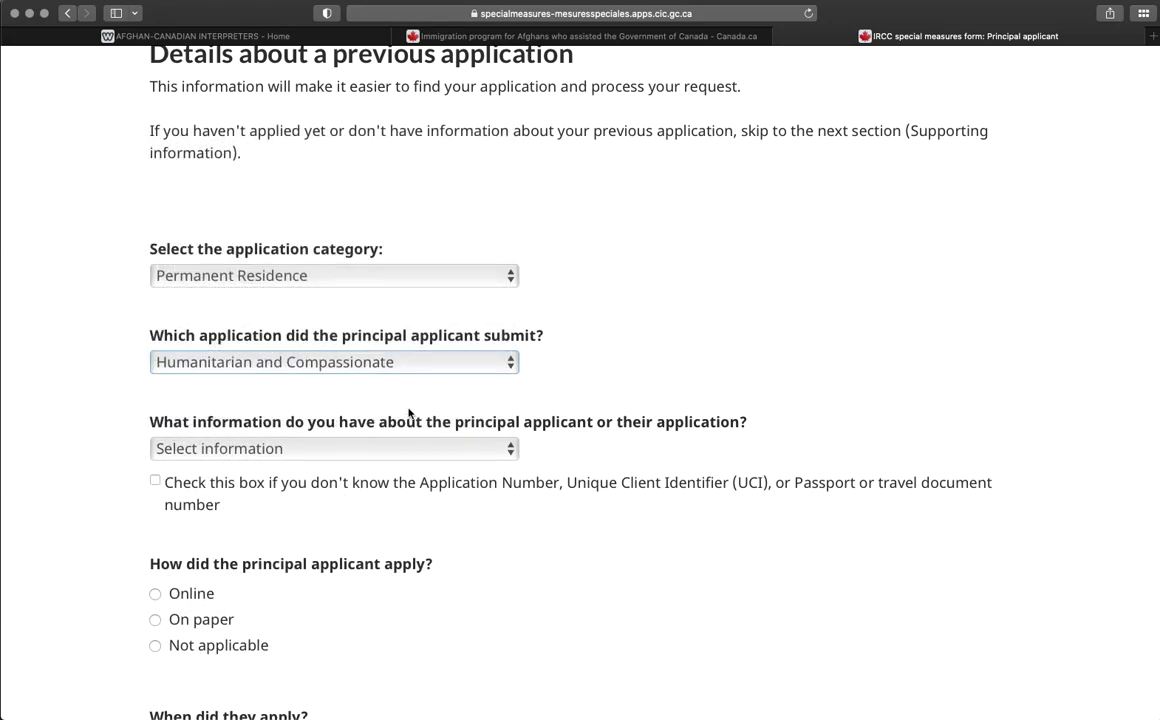
Keep the Humanitarian and Compassionate selection and open the known applicant information list.
scroll(684, 384, "up", 4)
scroll(684, 384, "down", 4)
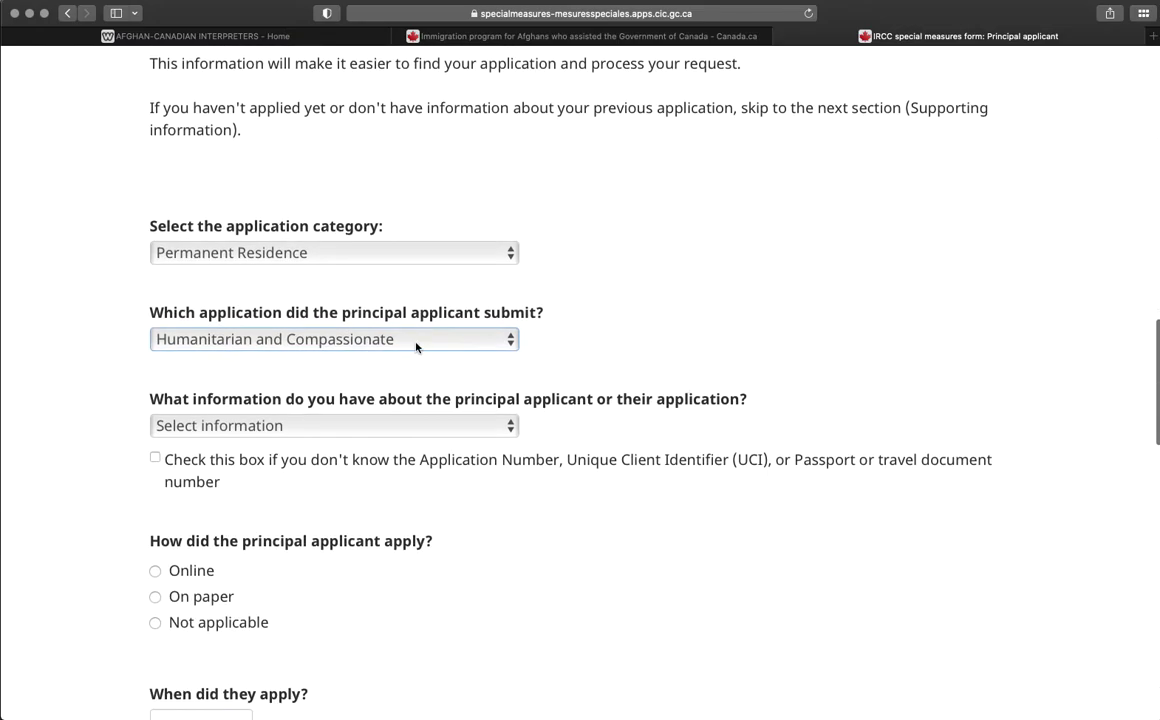
left_click(512, 340)
left_click(557, 365)
scroll(406, 389, "down", 1)
scroll(406, 389, "down", 1)
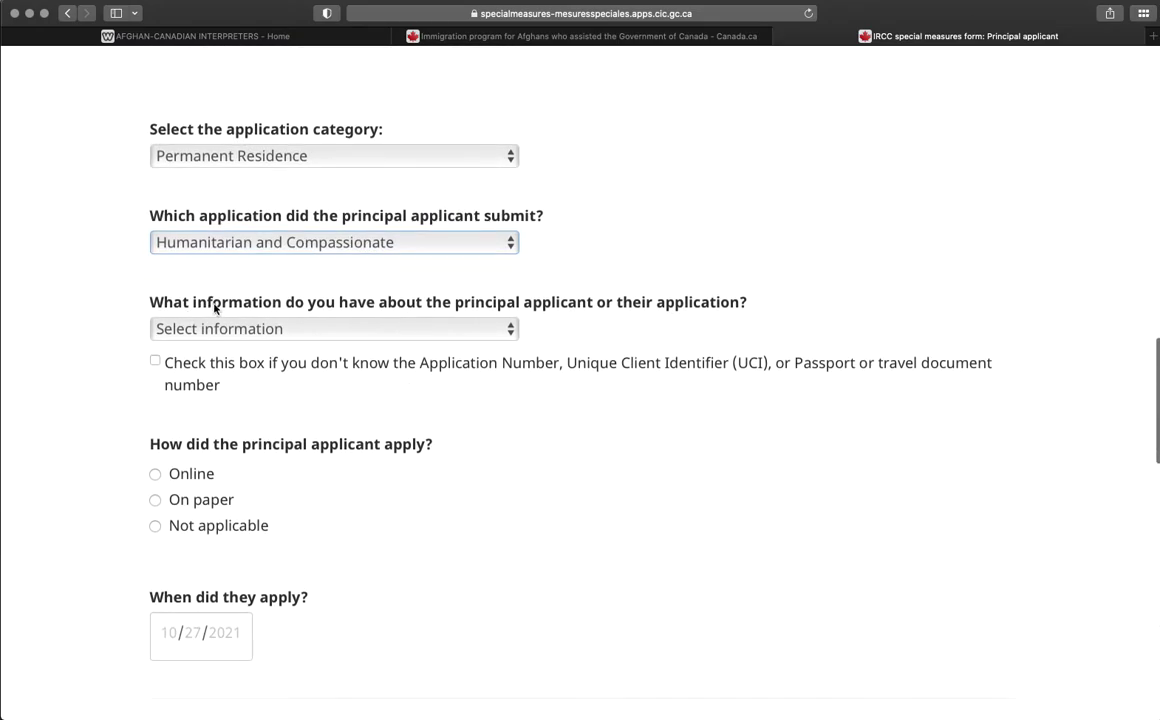
left_click(490, 328)
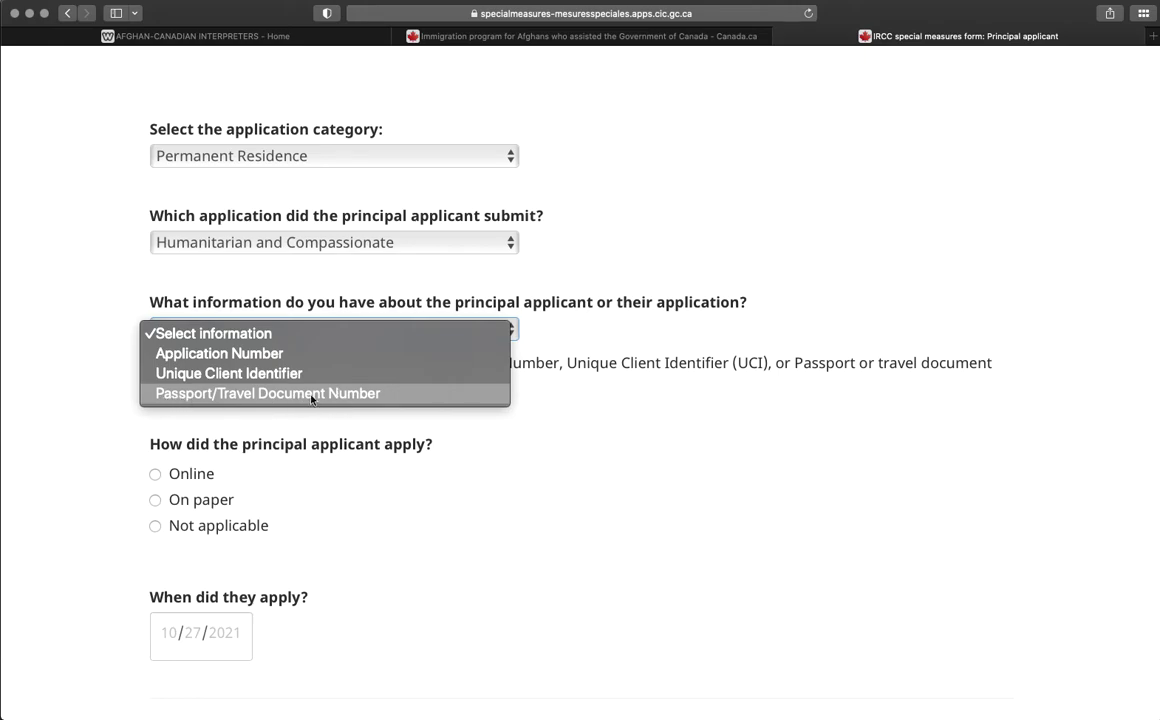
Choose Application Number as the known information and enter the application number, removing the extra digit.
left_click(560, 345)
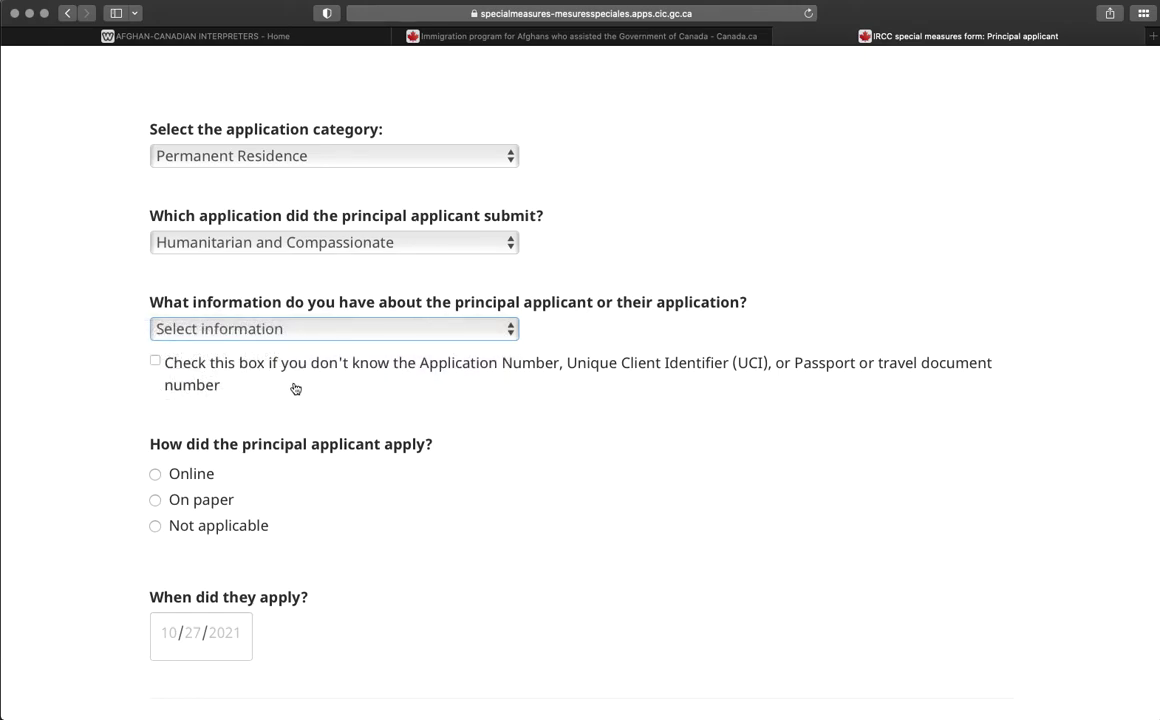
left_click(476, 334)
left_click(480, 420)
left_click(300, 330)
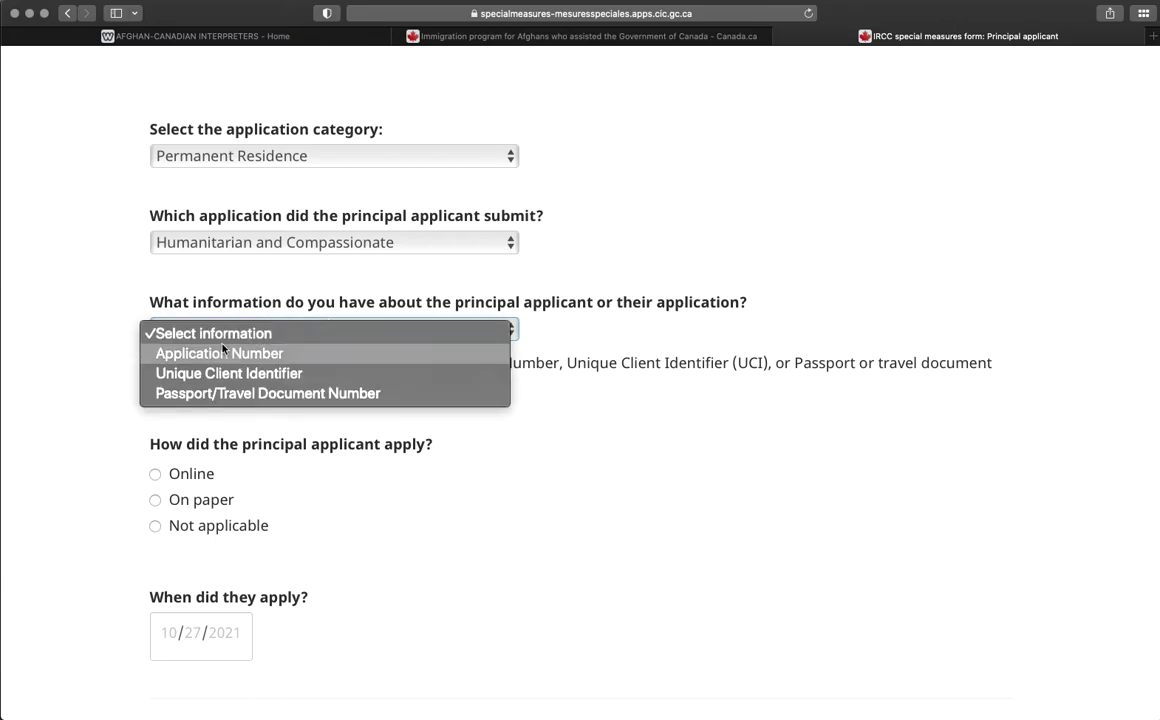
left_click(278, 355)
left_click(260, 471)
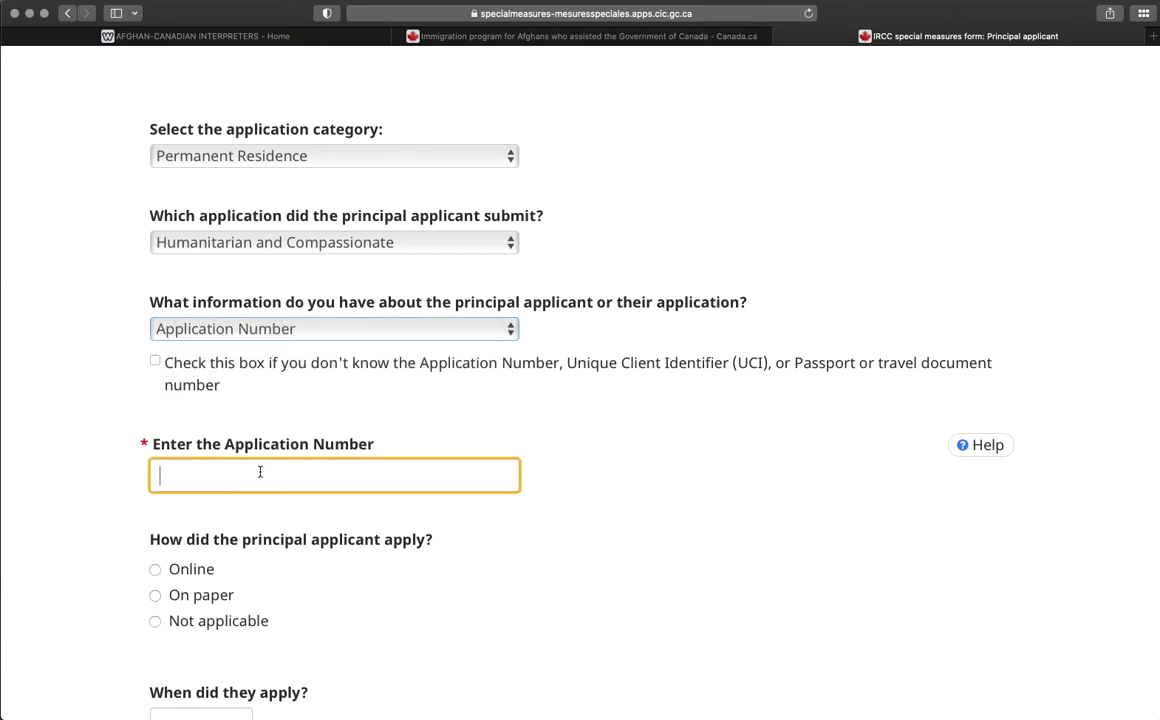
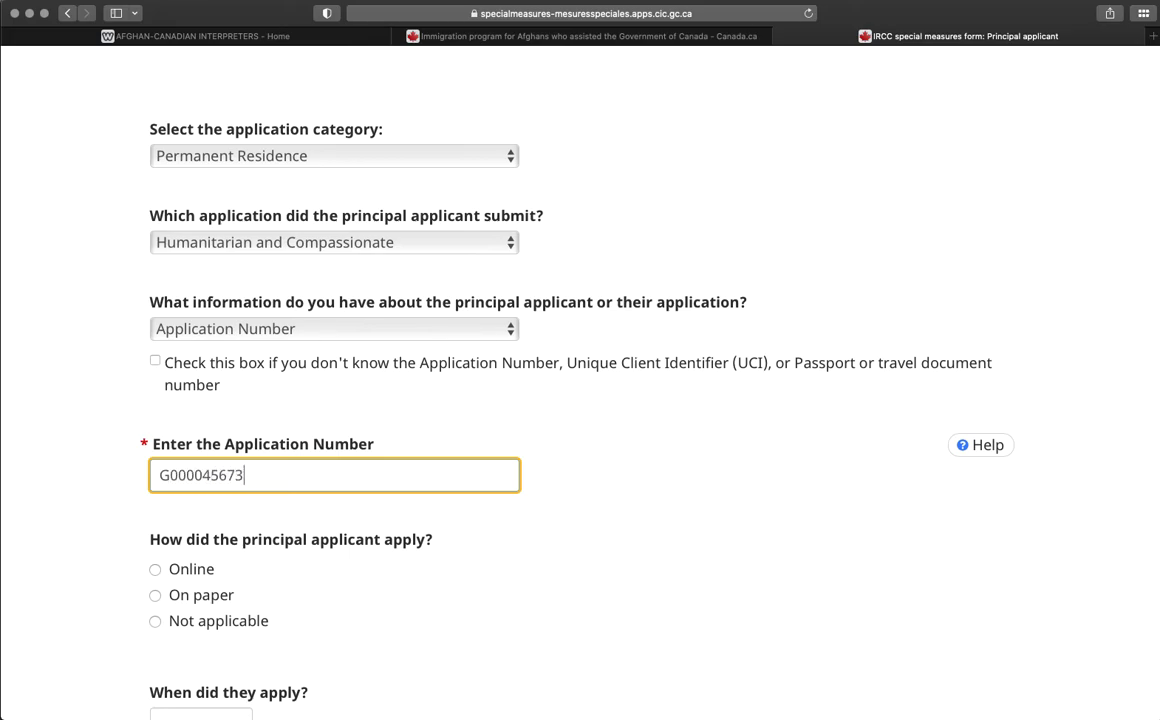
scroll(545, 529, "down", 2)
scroll(254, 513, "down", 2)
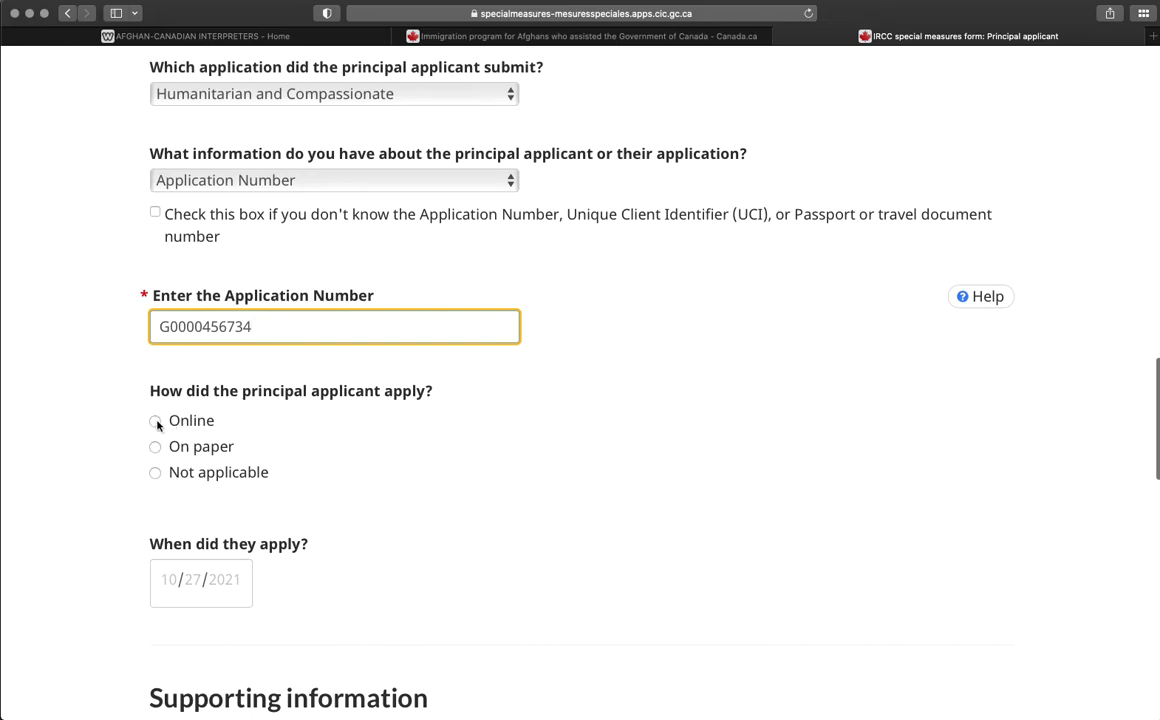
left_click(143, 384)
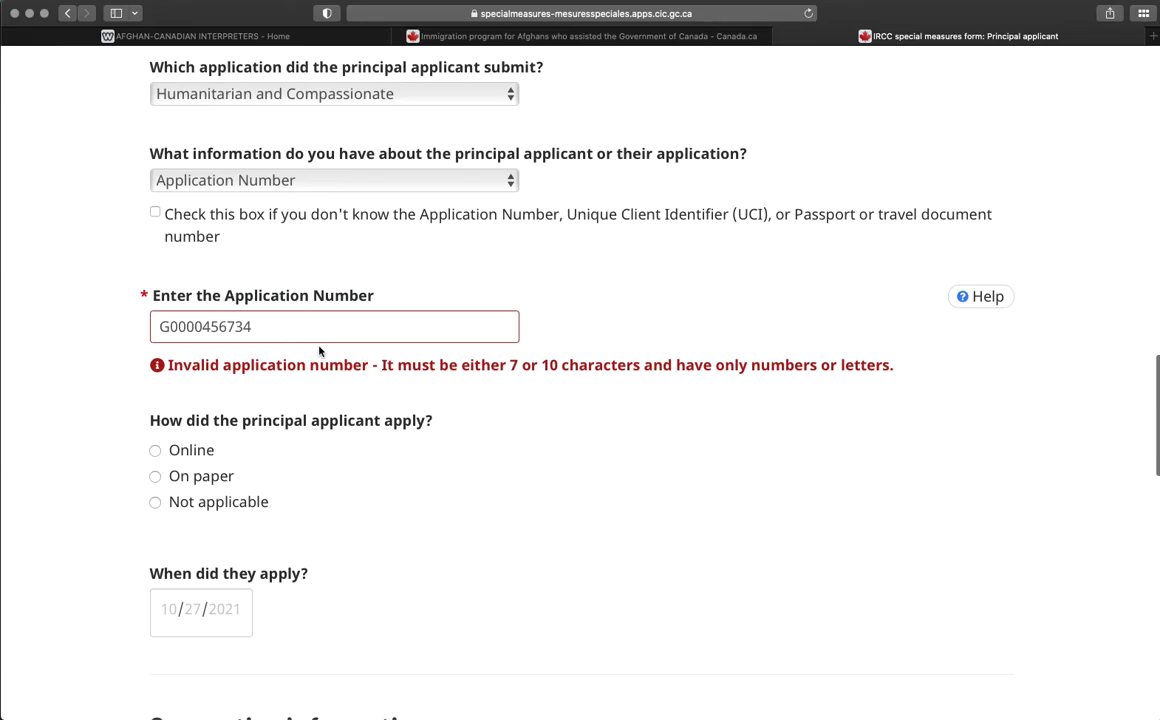
left_click(255, 328)
key("BackSpace")
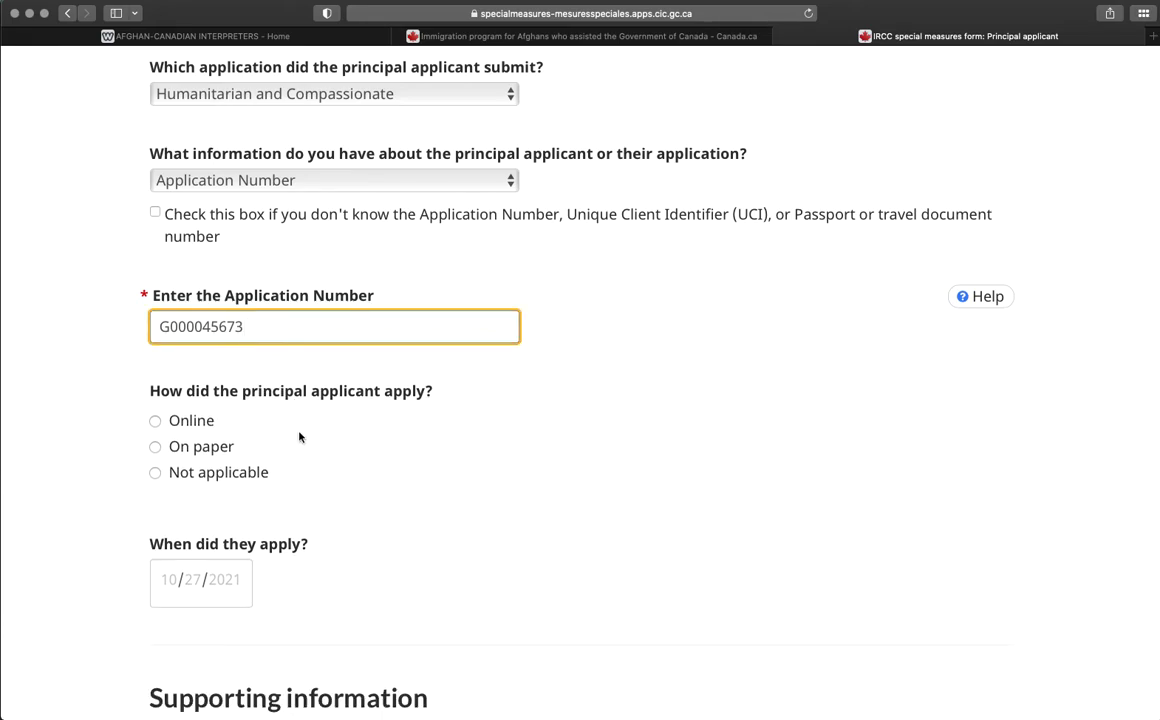
Record that the applicant applied Online and set the application date to 08/01/2021.
left_click(154, 421)
scroll(260, 500, "down", 3)
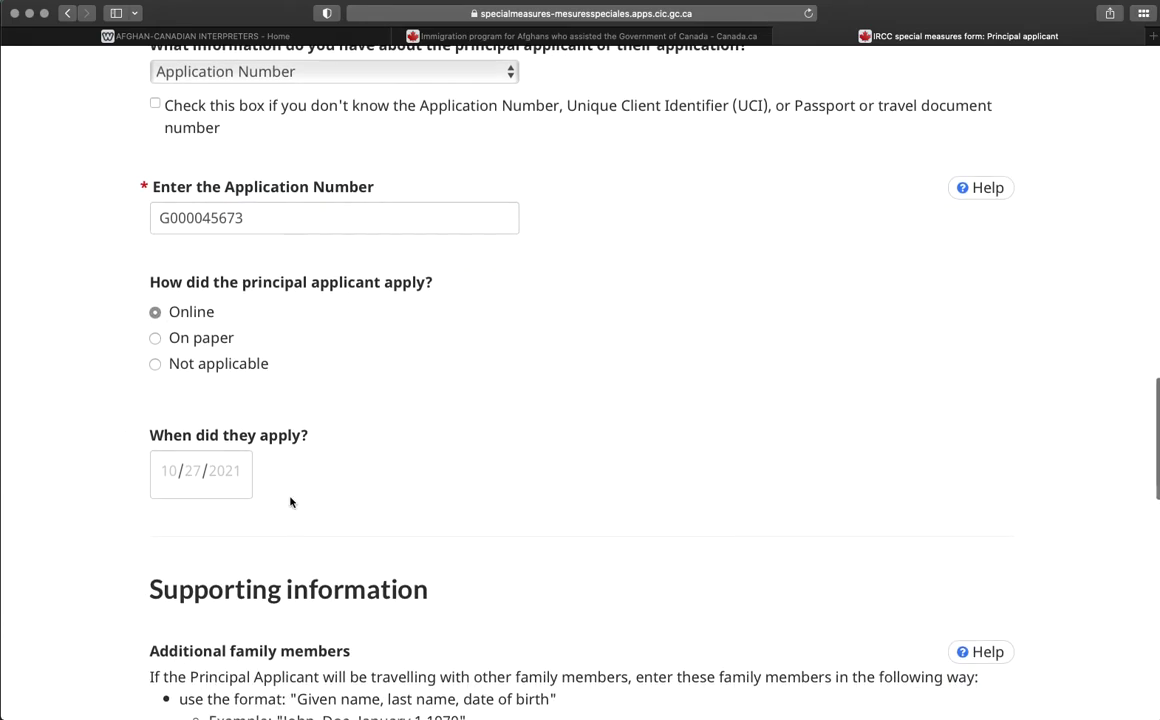
scroll(285, 498, "down", 2)
left_click(225, 325)
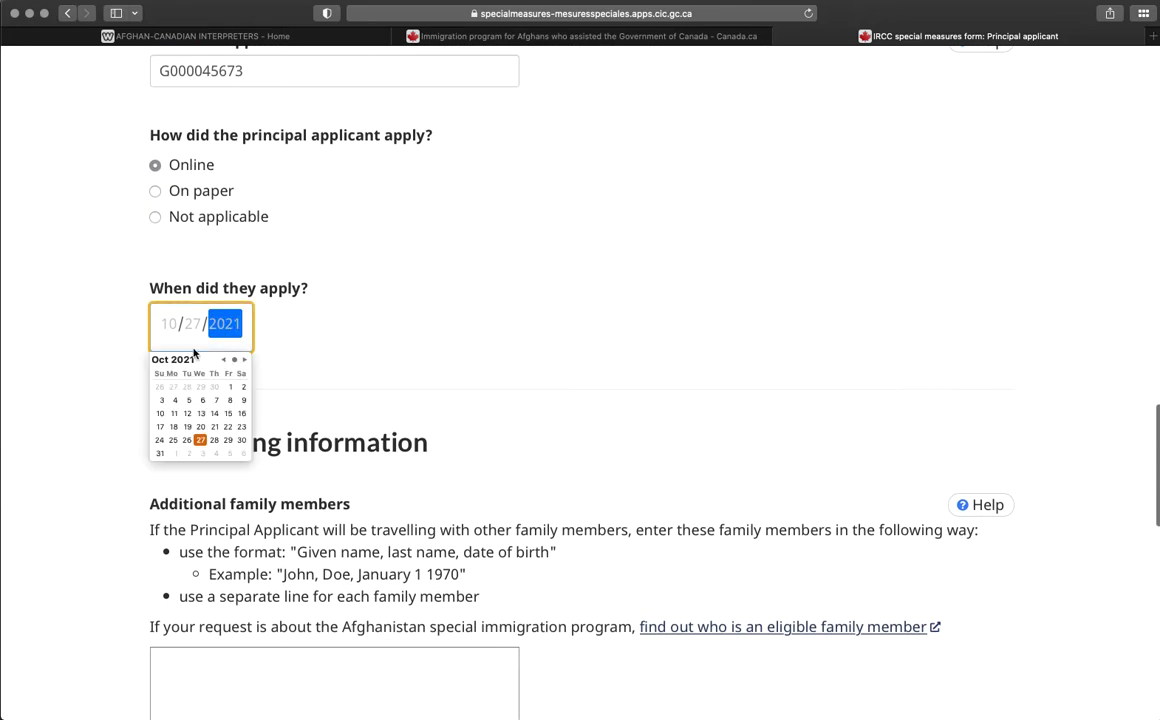
left_click(223, 359)
left_click(223, 359)
left_click(223, 359)
left_click(244, 359)
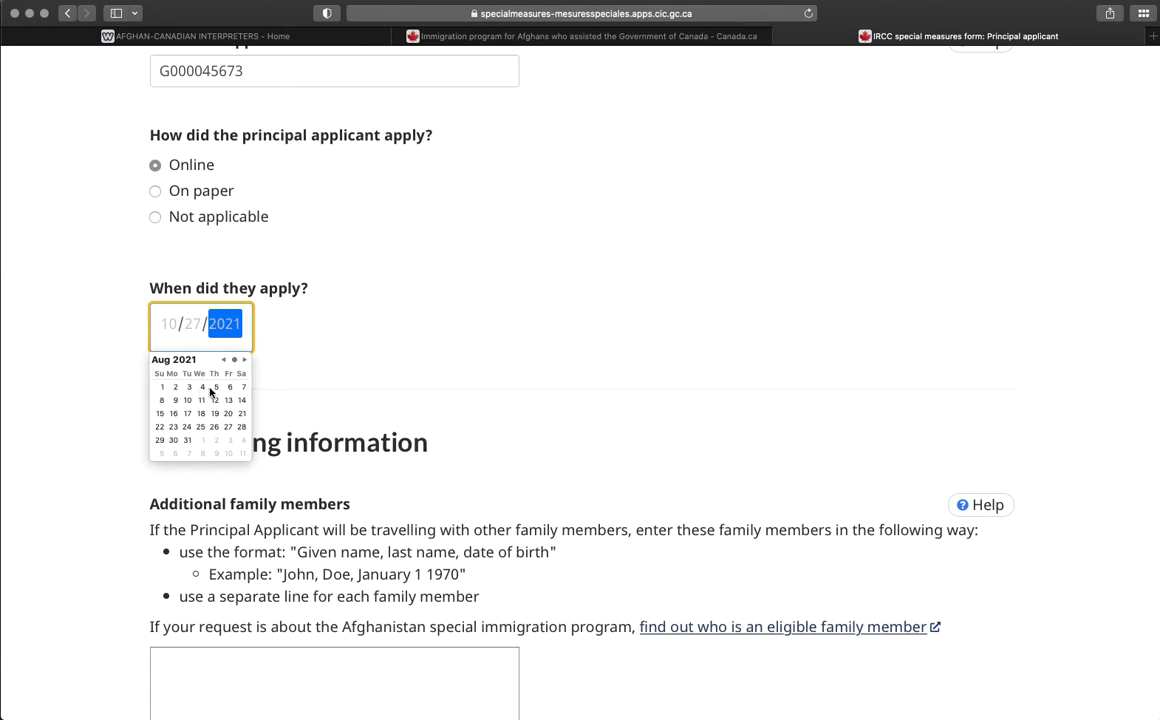
left_click(163, 388)
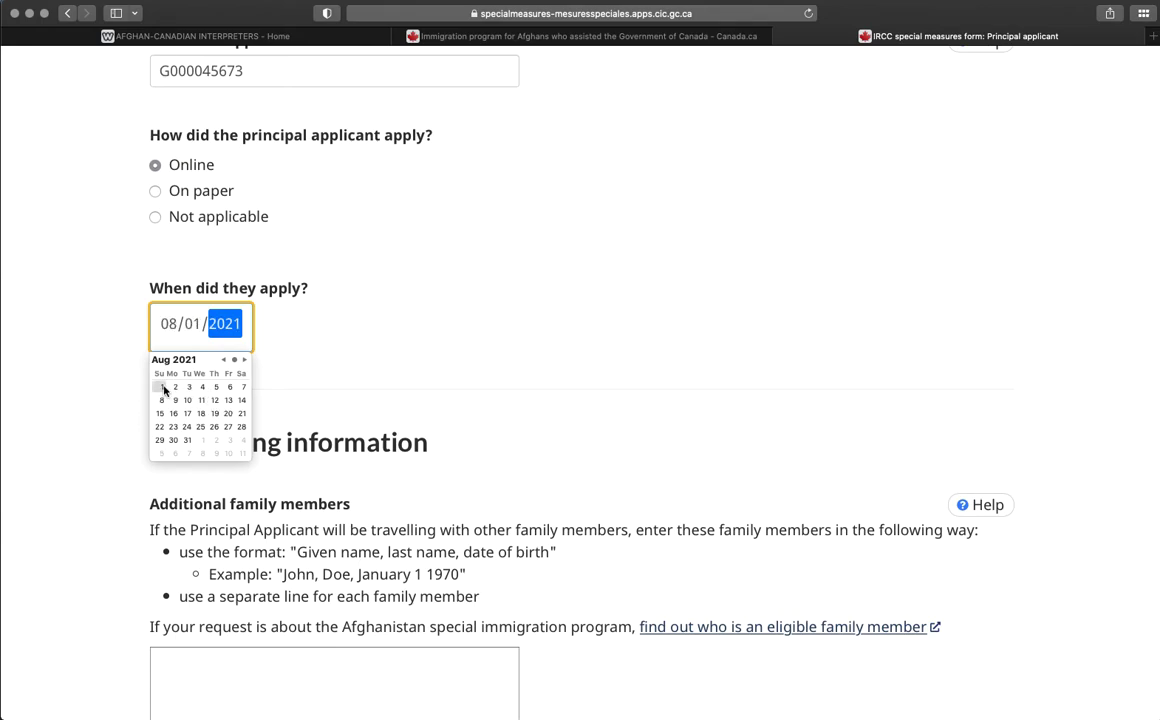
left_click(418, 356)
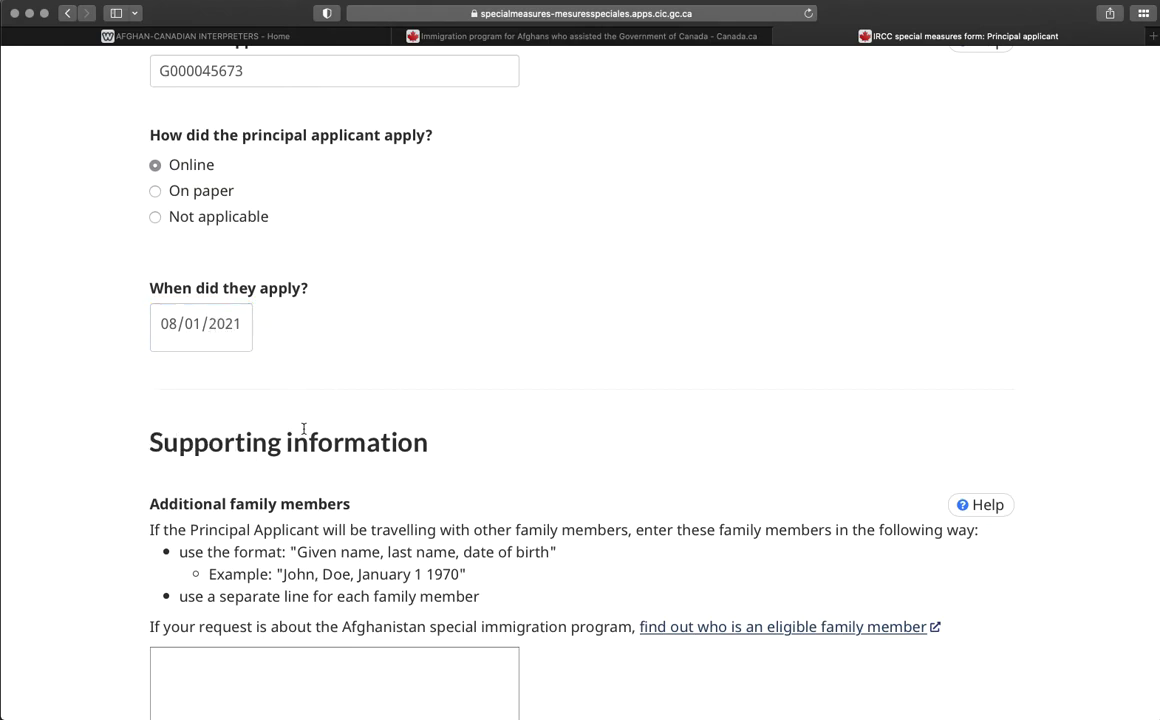
scroll(305, 432, "down", 5)
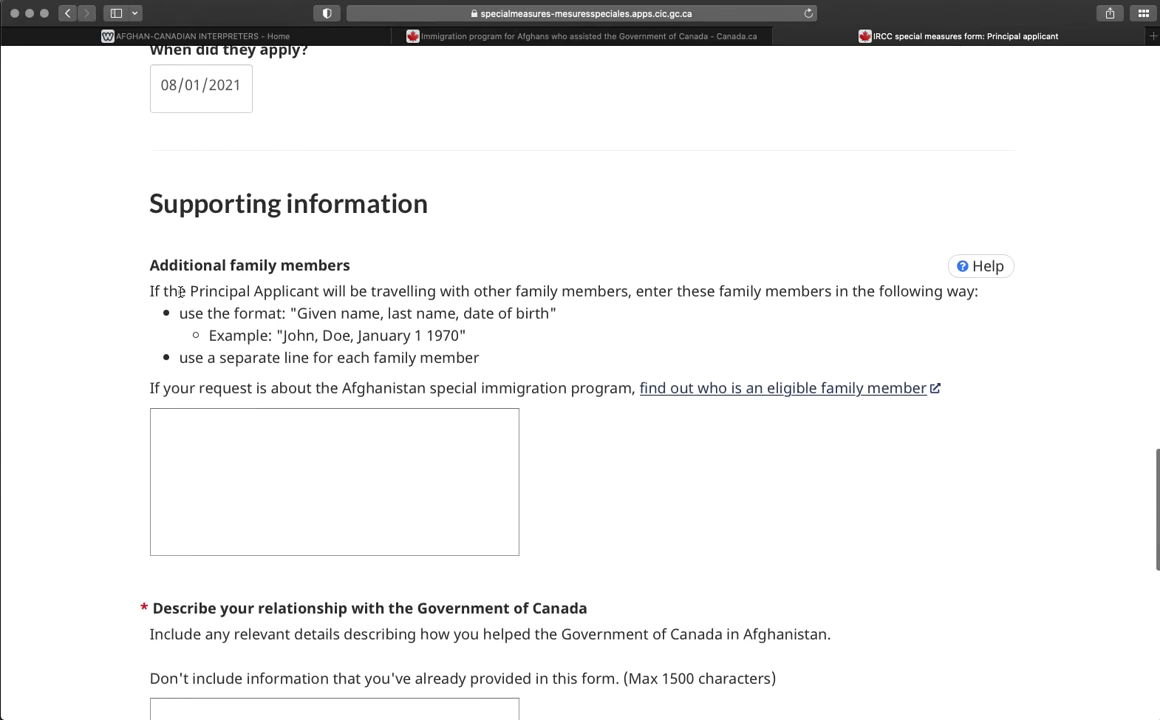
Enter the wife, born Jan 1 1986, on the first line of the additional family members box.
left_click(245, 431)
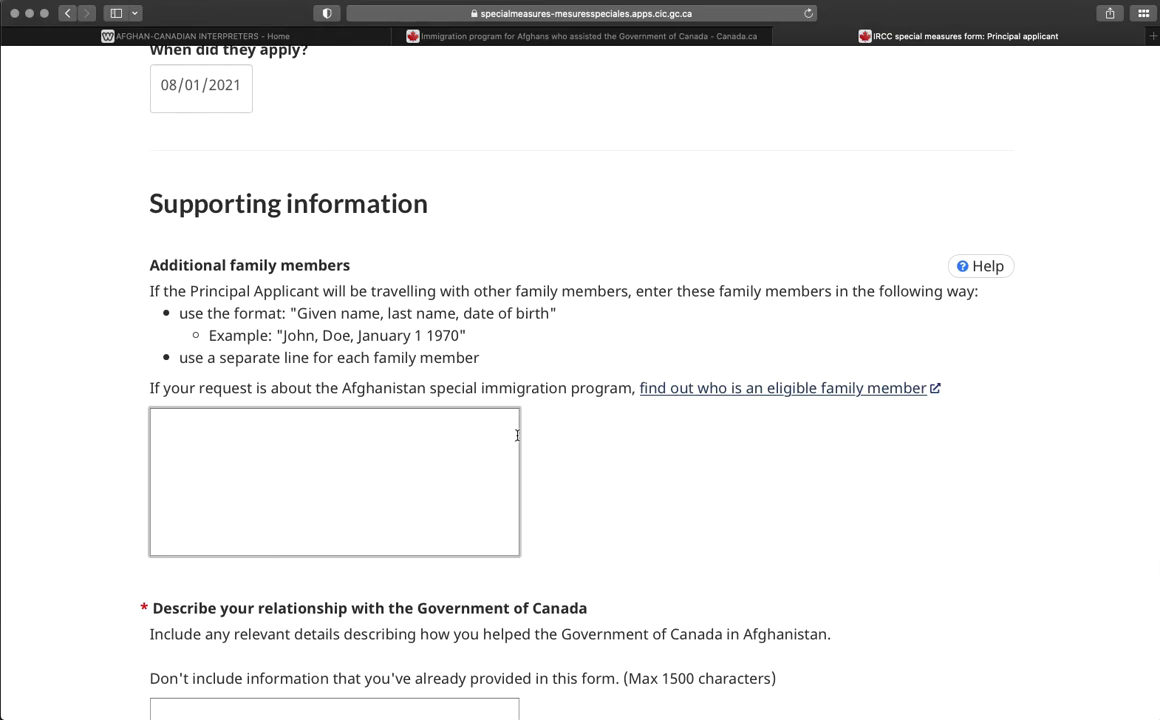
type("Ghan")
key("BackSpace")
key("BackSpace")
key("BackSpace")
key("BackSpace")
type("Ghan")
key("BackSpace")
key("BackSpace")
key("BackSpace")
key("BackSpace")
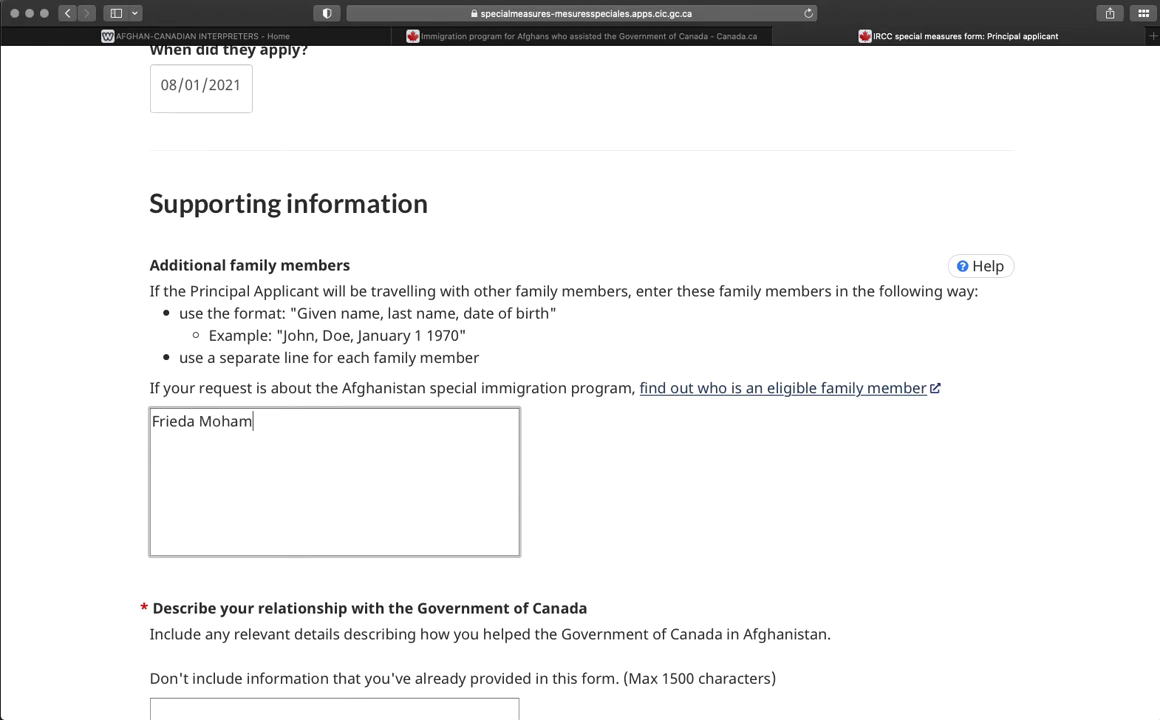
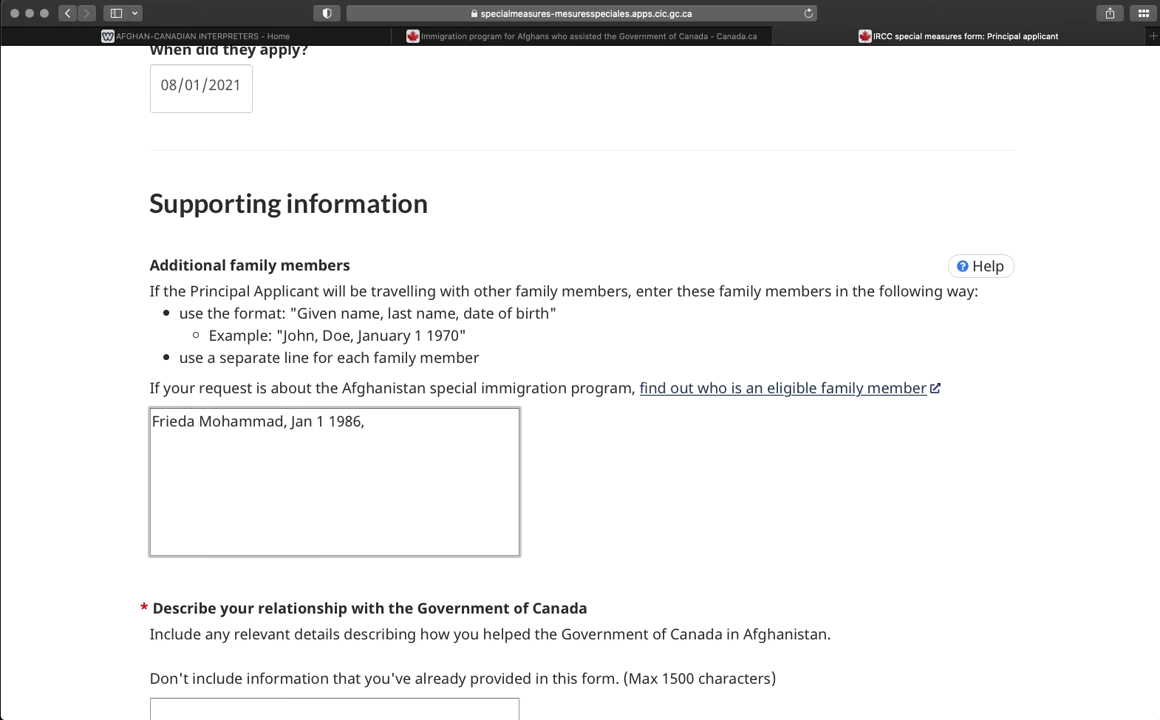
type(", Sist")
key("BackSpace")
key("BackSpace")
key("BackSpace")
key("BackSpace")
type("Wife")
key("Return")
Add the daughter (born Jan 1, 1994) and son (born Jan 1, 1998) on separate lines.
type("Gi")
type("rl Mohammad")
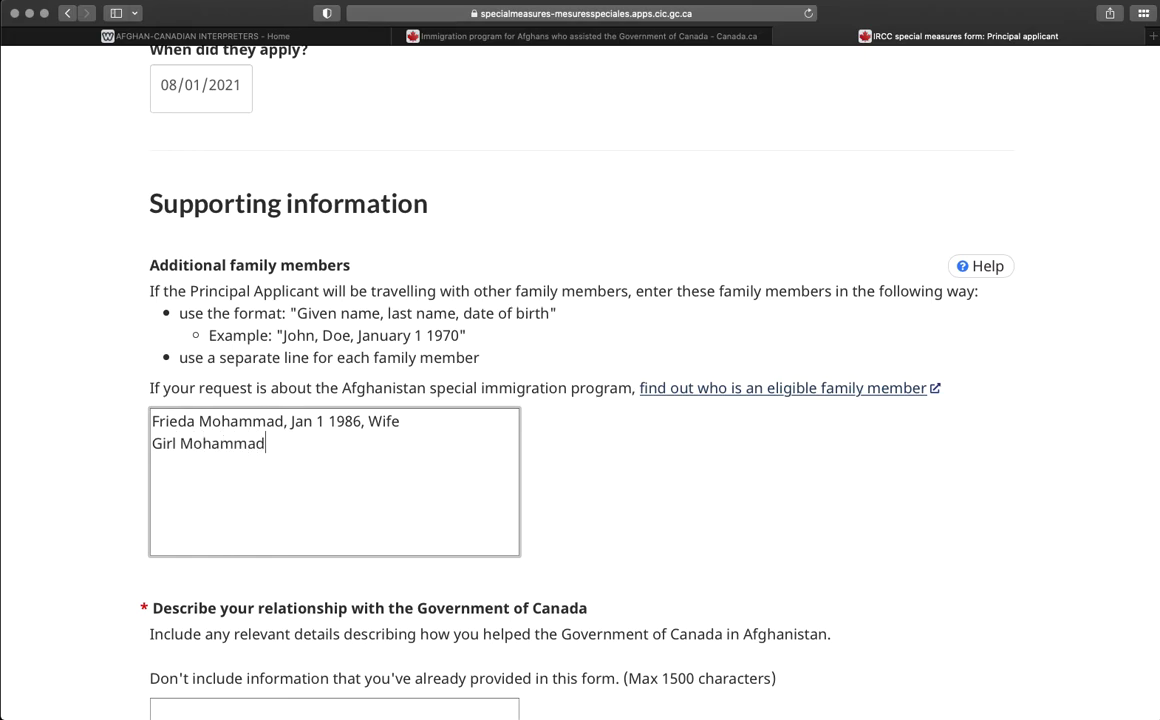
type(", Jan 1")
key("BackSpace")
type(", 1994")
key("Tab")
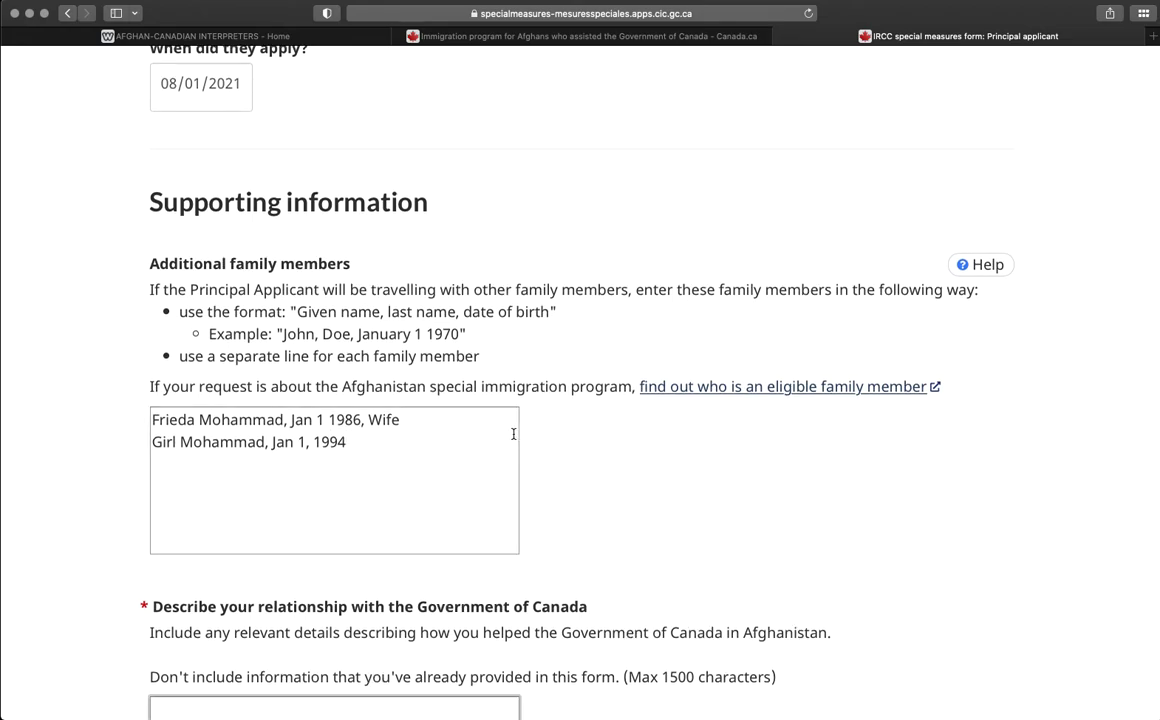
left_click(372, 452)
type(", Dau")
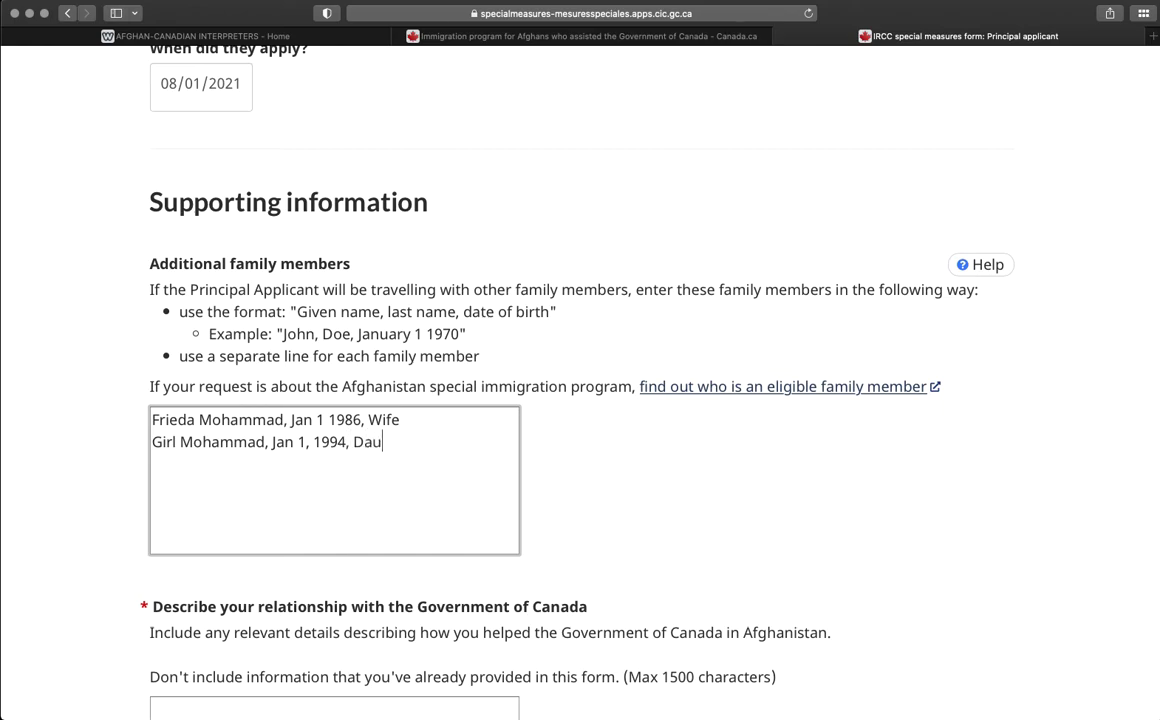
type("ghter")
key("Return")
type("Boy M")
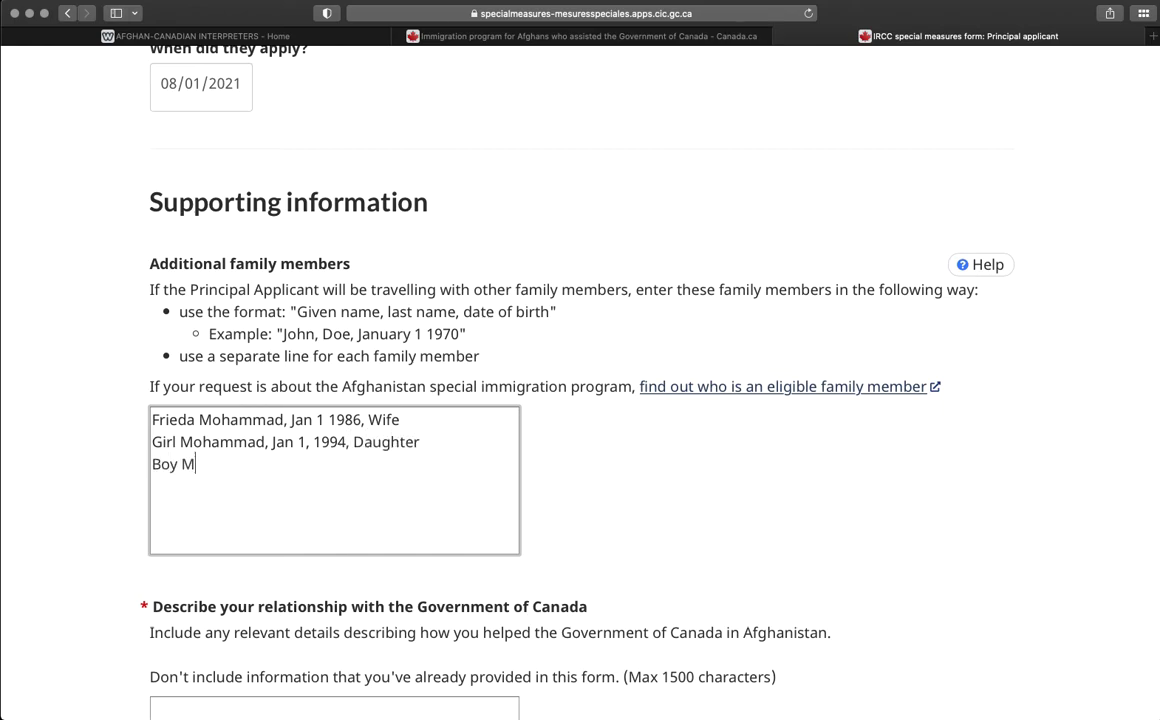
type("ohammad, Jan 1")
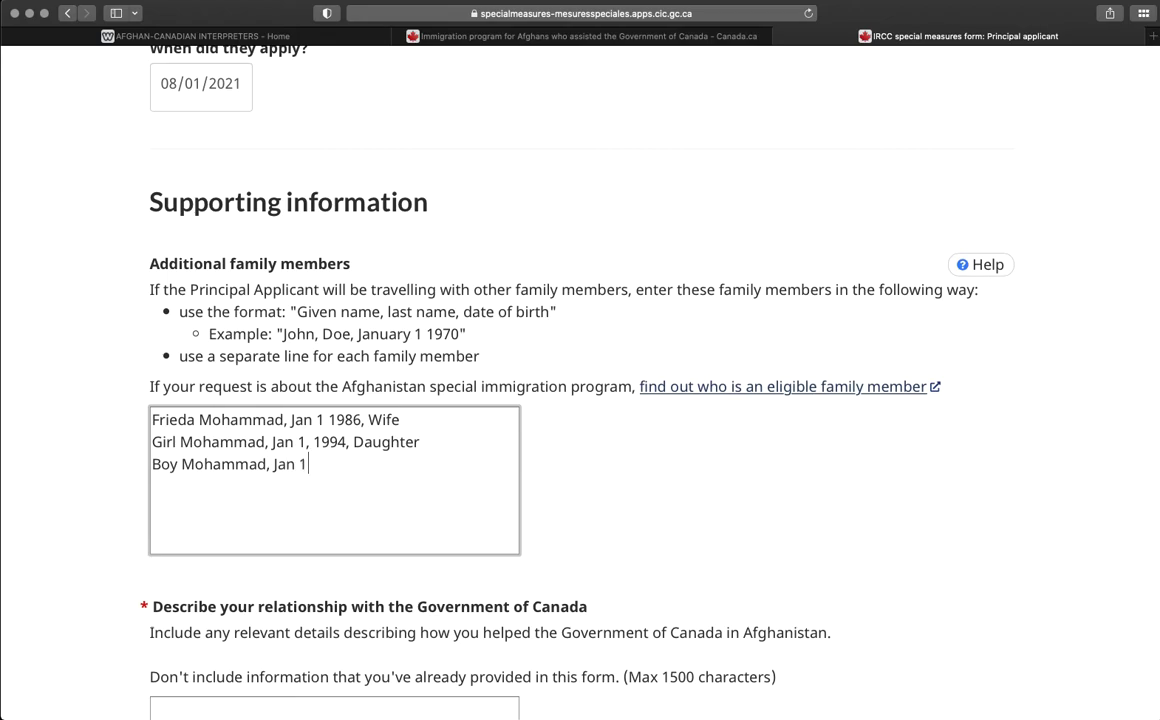
key("BackSpace")
type(", 1998, Son")
key("Return")
scroll(593, 515, "down", 3)
Select the 'Describe your relationship' field, noting its 1500-character limit.
scroll(325, 507, "down", 4)
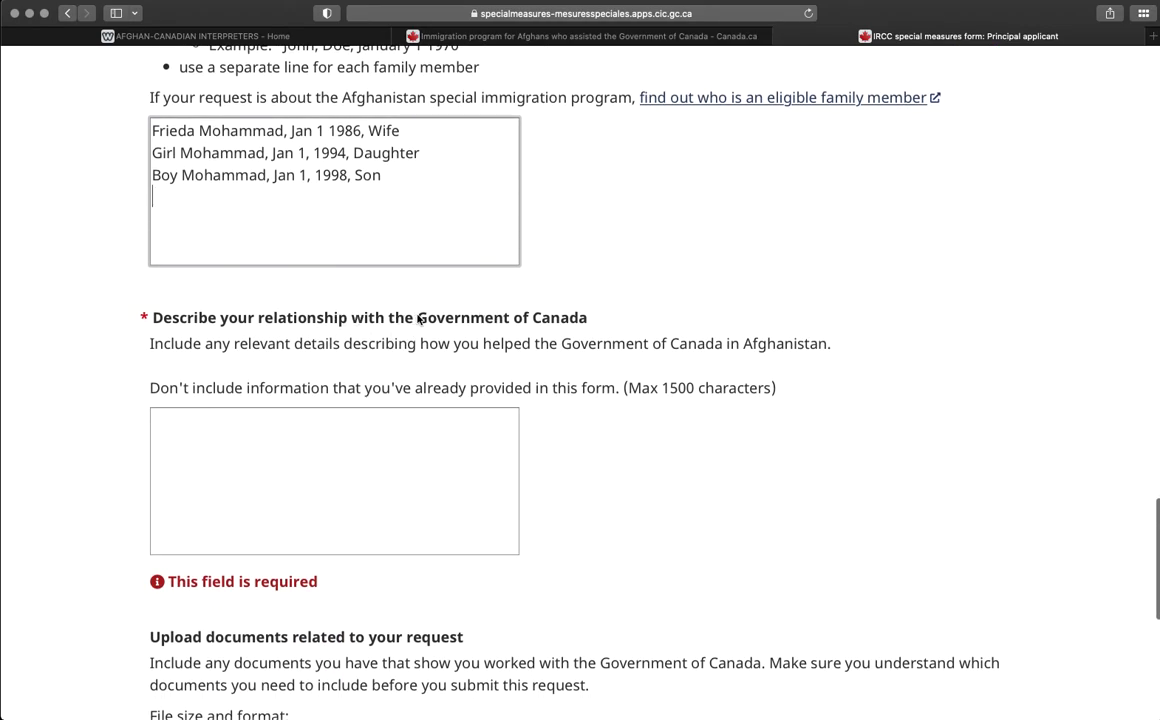
left_click(251, 438)
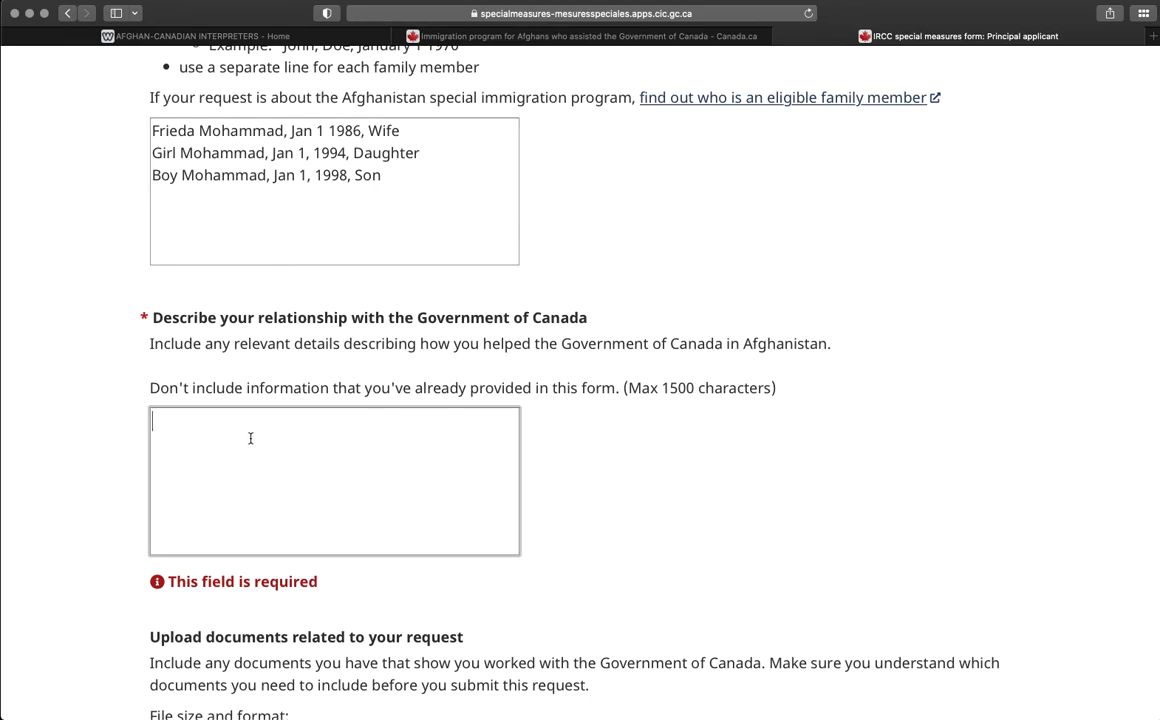
left_click_drag(626, 388, 775, 388)
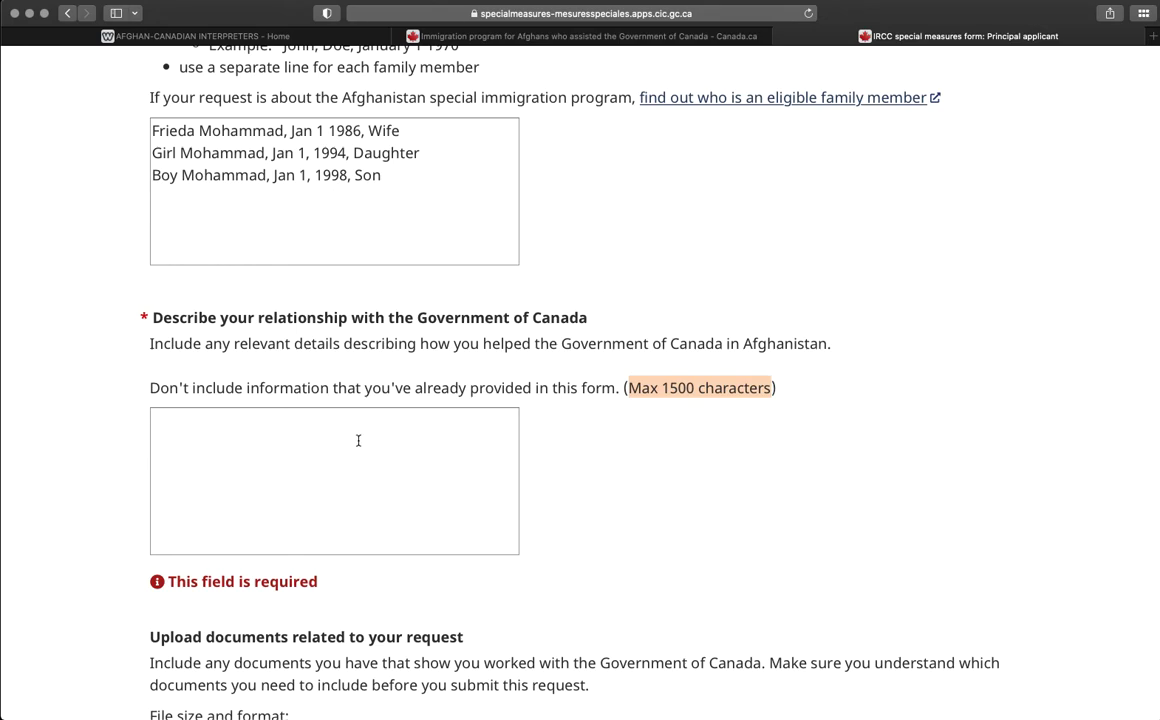
left_click(194, 424)
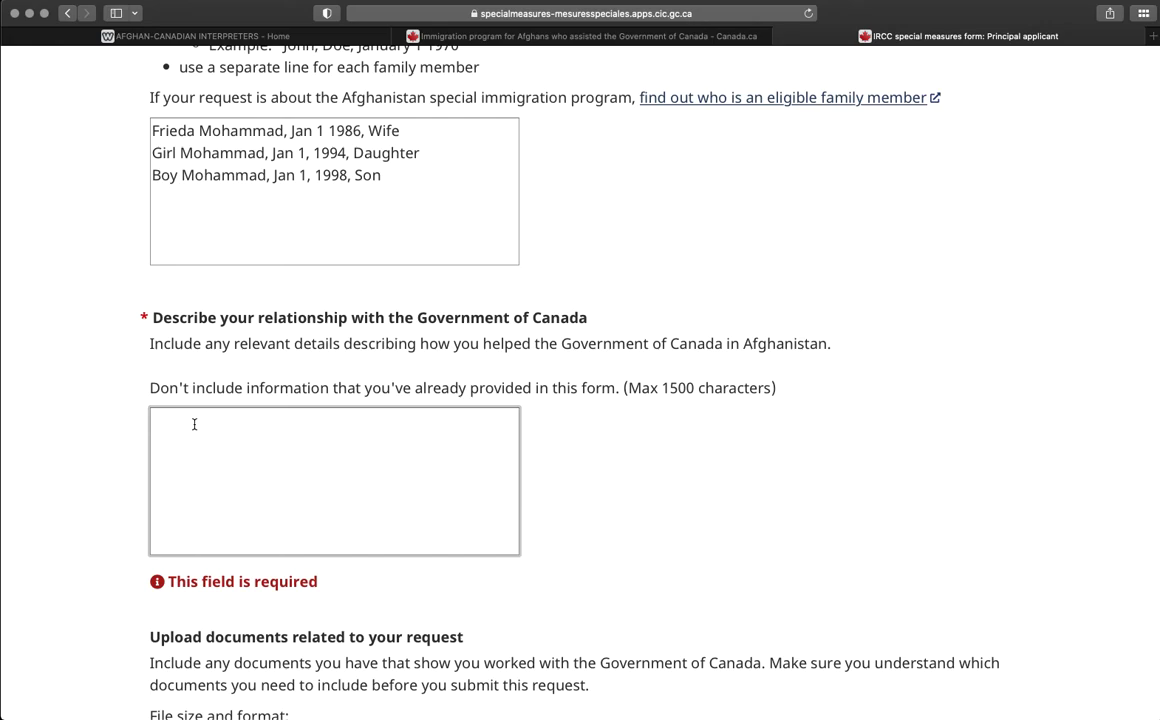
Describe interpreting for the Canadian military on FOB Wilson from Dec 2009 to Jan 2013.
type("I was an interpreter with the Canadai")
key("BackSpace")
key("BackSpace")
type("ia")
key("BackSpace")
key("BackSpace")
type("an gover")
key("BackSpace")
key("BackSpace")
key("BackSpace")
key("BackSpace")
key("BackSpace")
key("BackSpace")
key("BackSpace")
key("BackSpace")
type("ian military ")
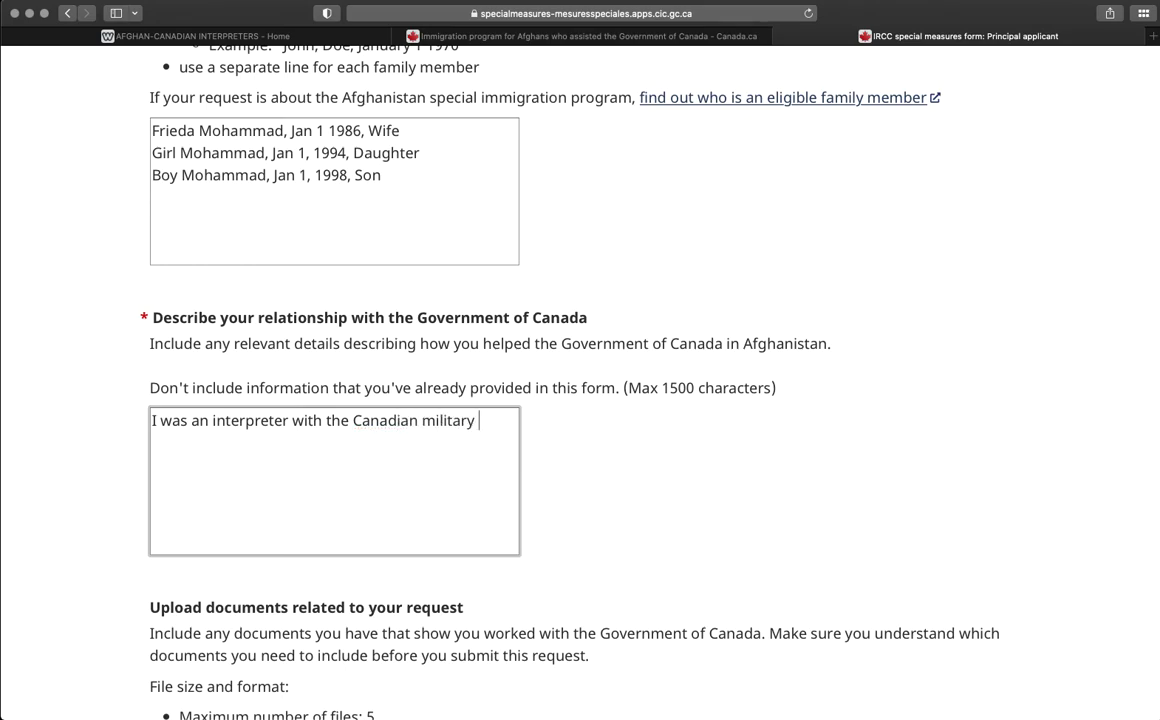
type("on FOB Wilson fr")
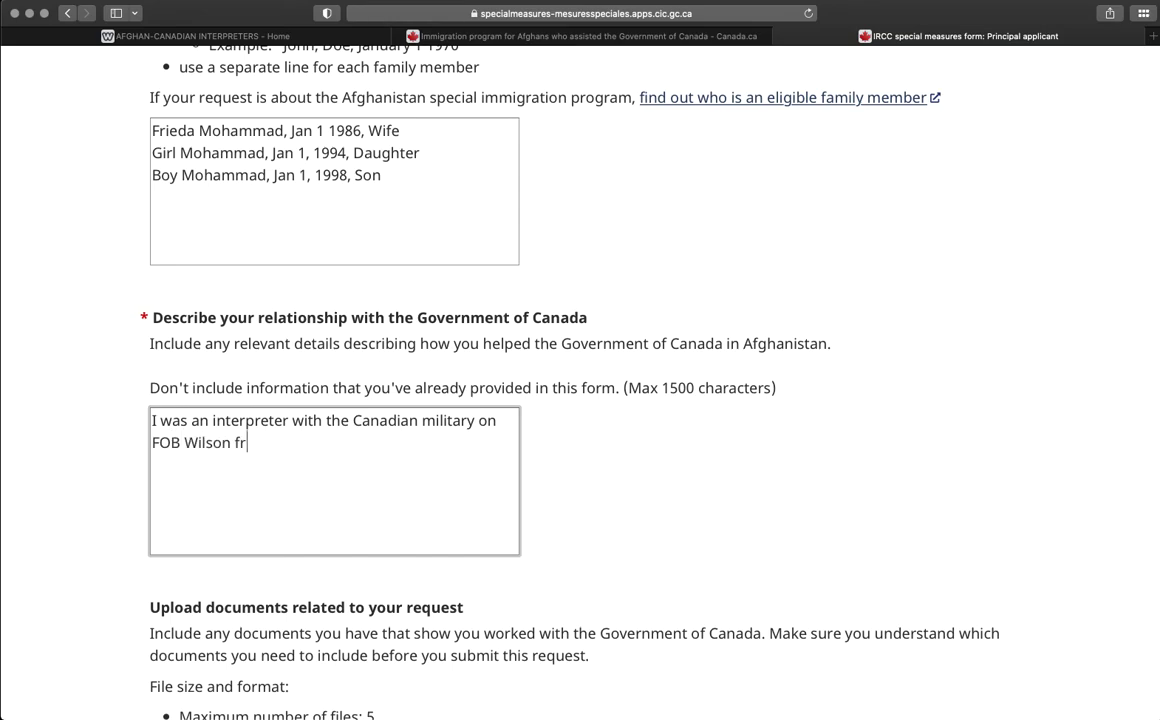
type("om Dec 2009 to ")
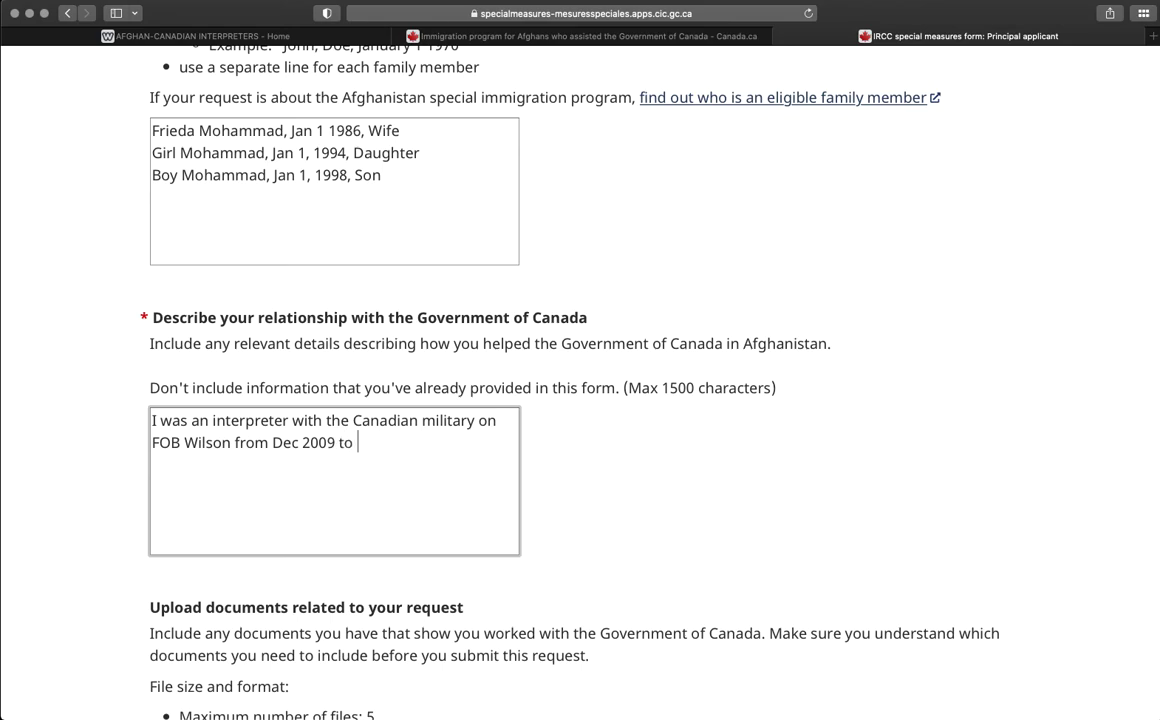
type("Jan 2013. I provided ")
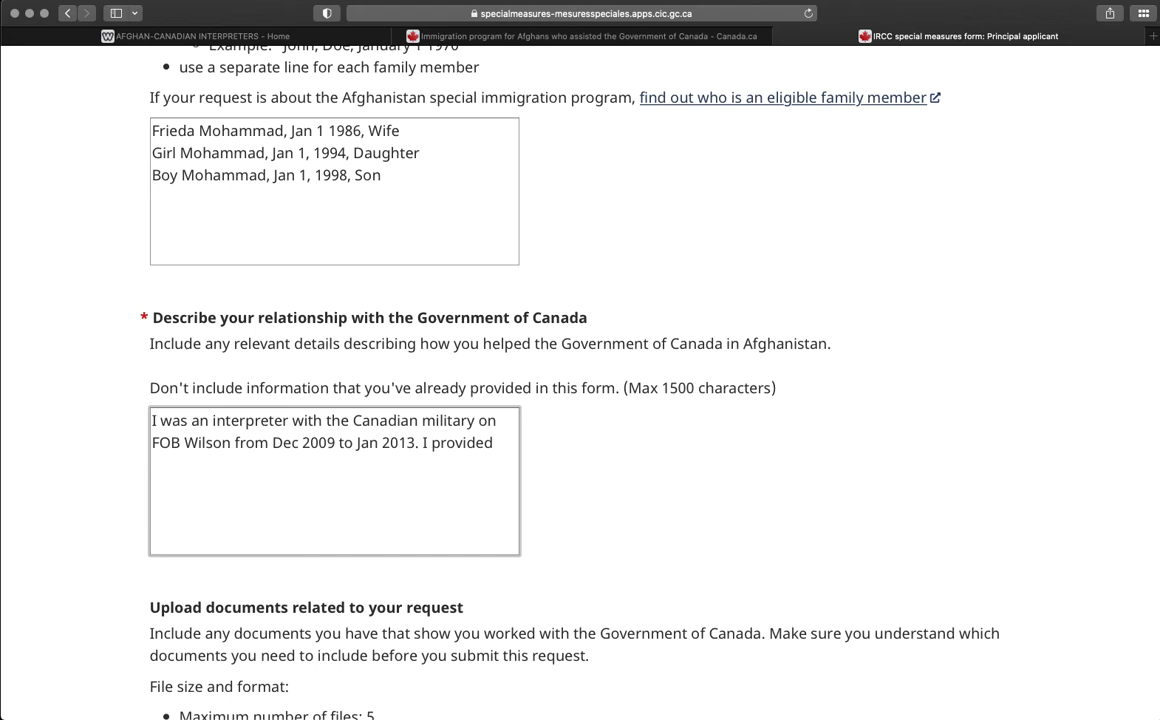
type("la")
key("BackSpace")
type("inguisttrans")
key("BackSpace")
key("BackSpace")
key("BackSpace")
key("BackSpace")
key("BackSpace")
key("BackSpace")
key("BackSpace")
key("BackSpace")
key("BackSpace")
key("BackSpace")
key("BackSpace")
key("BackSpace")
key("BackSpace")
key("BackSpace")
key("BackSpace")
key("BackSpace")
key("BackSpace")
key("BackSpace")
key("BackSpace")
key("BackSpace")
key("BackSpace")
key("BackSpace")
key("BackSpace")
key("BackSpace")
key("BackSpace")
key("BackSpace")
Attach Example.docx under Upload documents and go to the Review your request page.
scroll(433, 448, "down", 8)
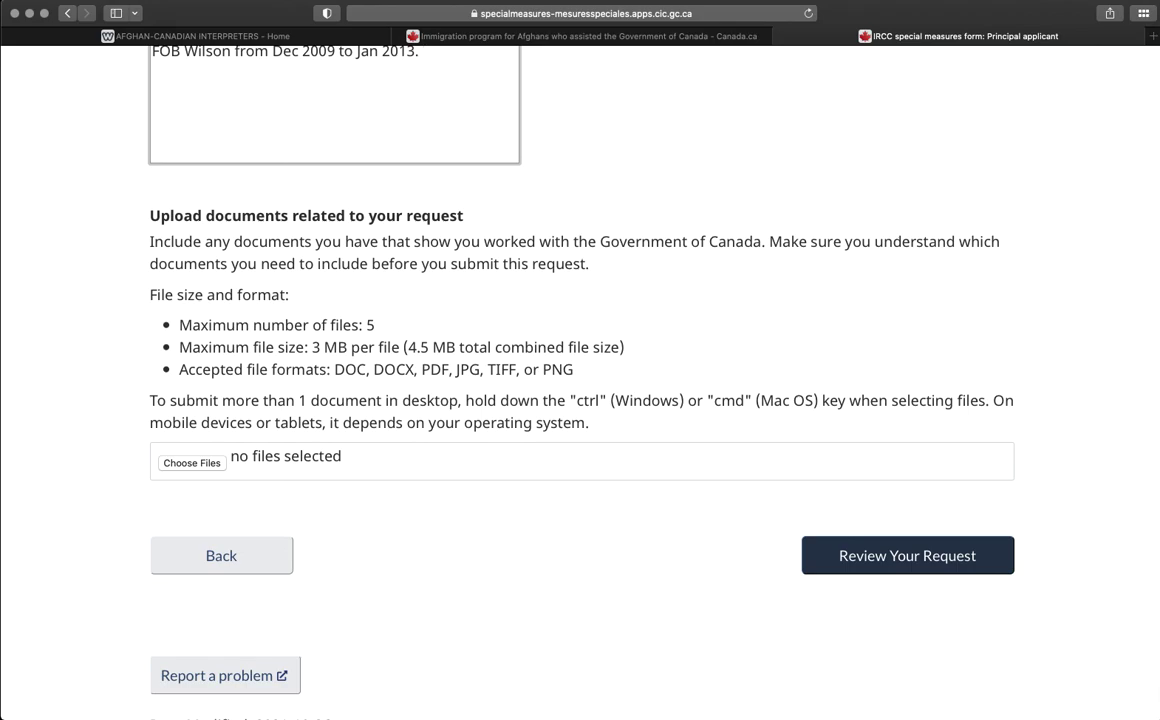
left_click_drag(1150, 340, 209, 463)
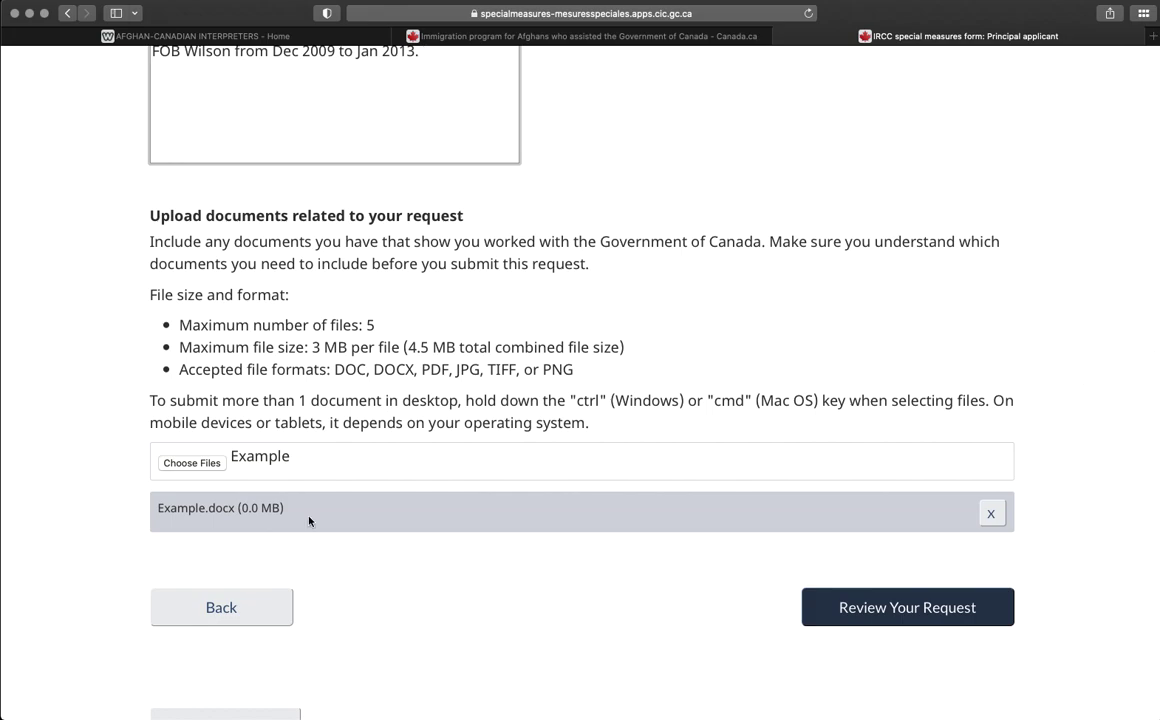
left_click(910, 610)
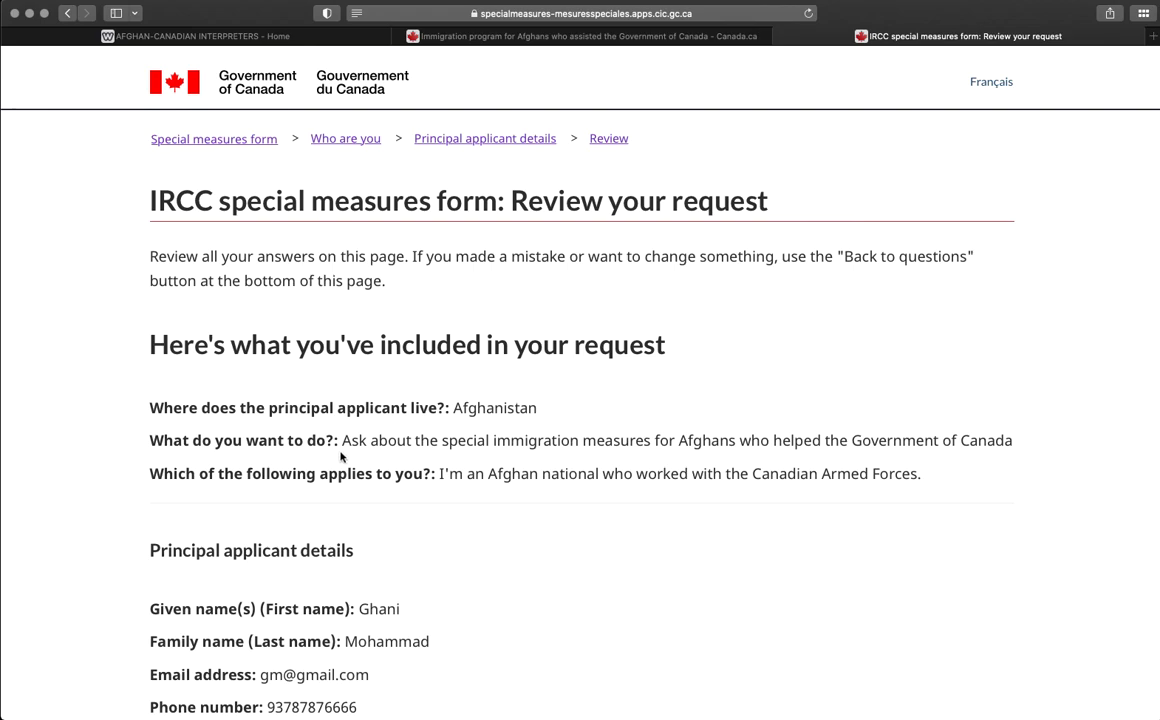
Review the summarized answers and tick the 'I've read and understand' consent checkbox.
scroll(311, 400, "down", 5)
scroll(316, 433, "down", 3)
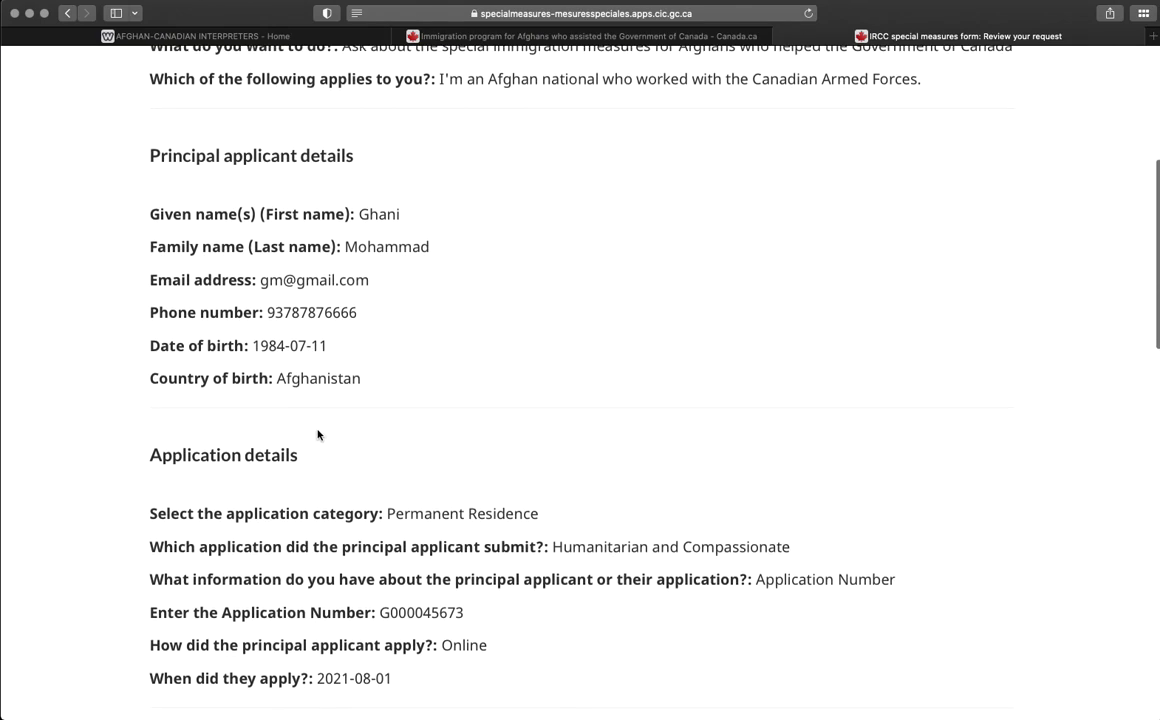
scroll(385, 448, "down", 3)
scroll(402, 436, "down", 12)
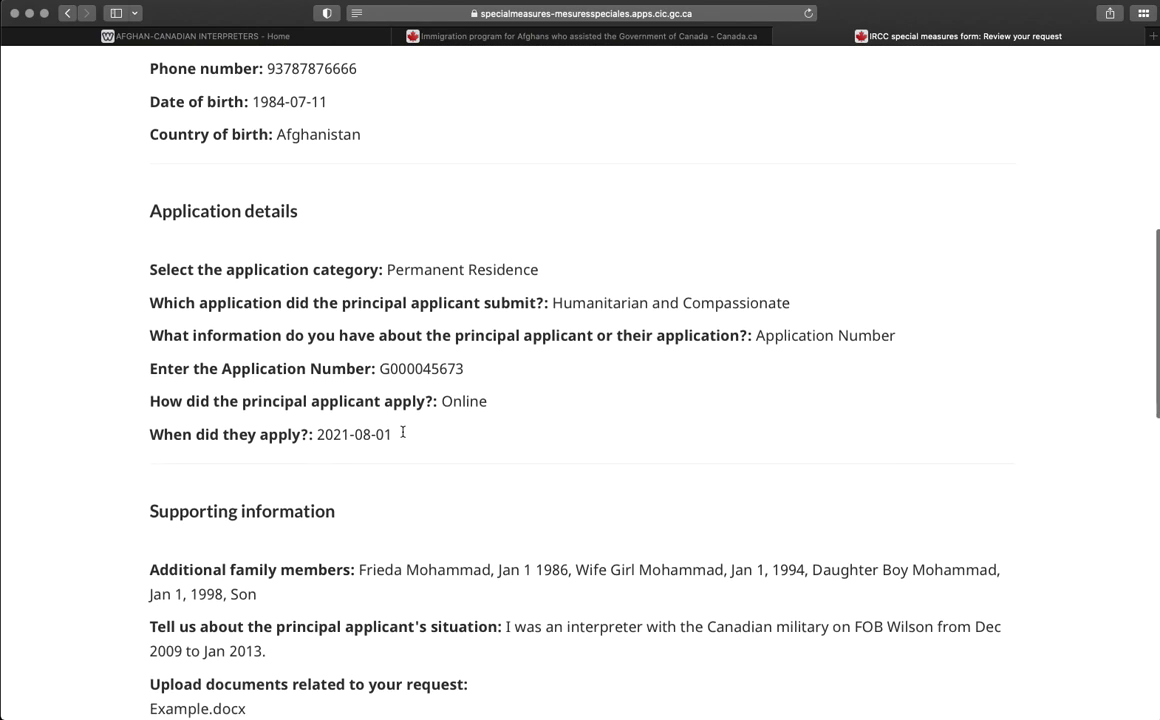
scroll(402, 436, "down", 6)
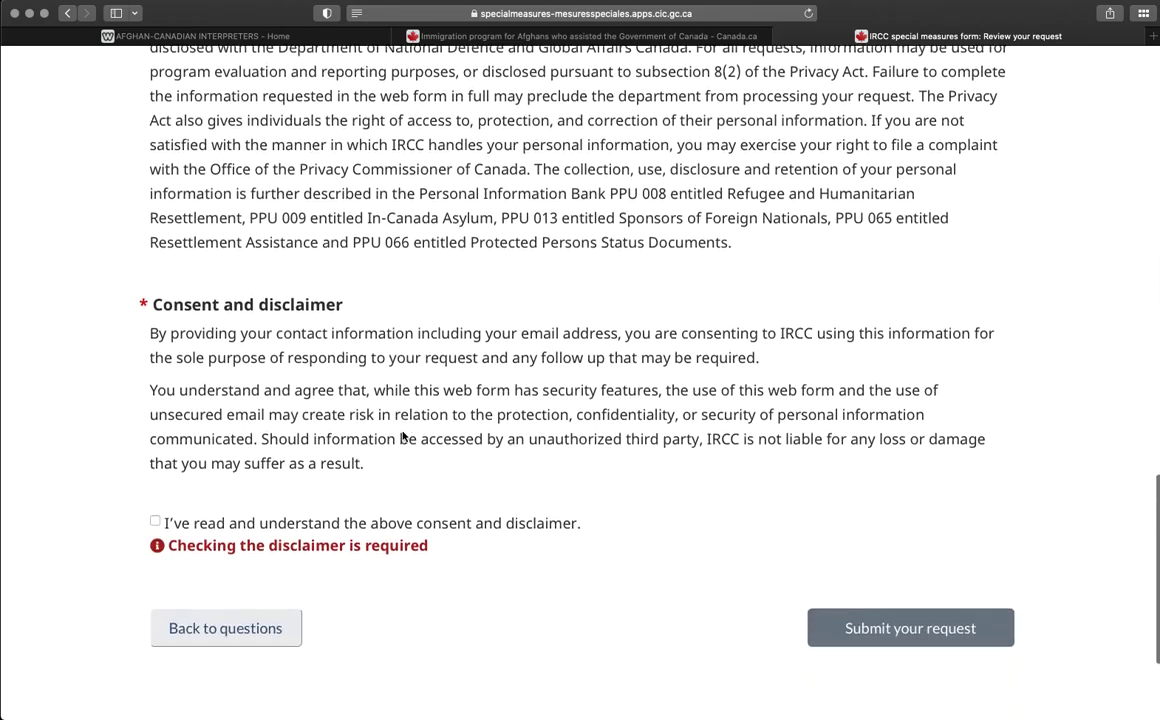
left_click(155, 425)
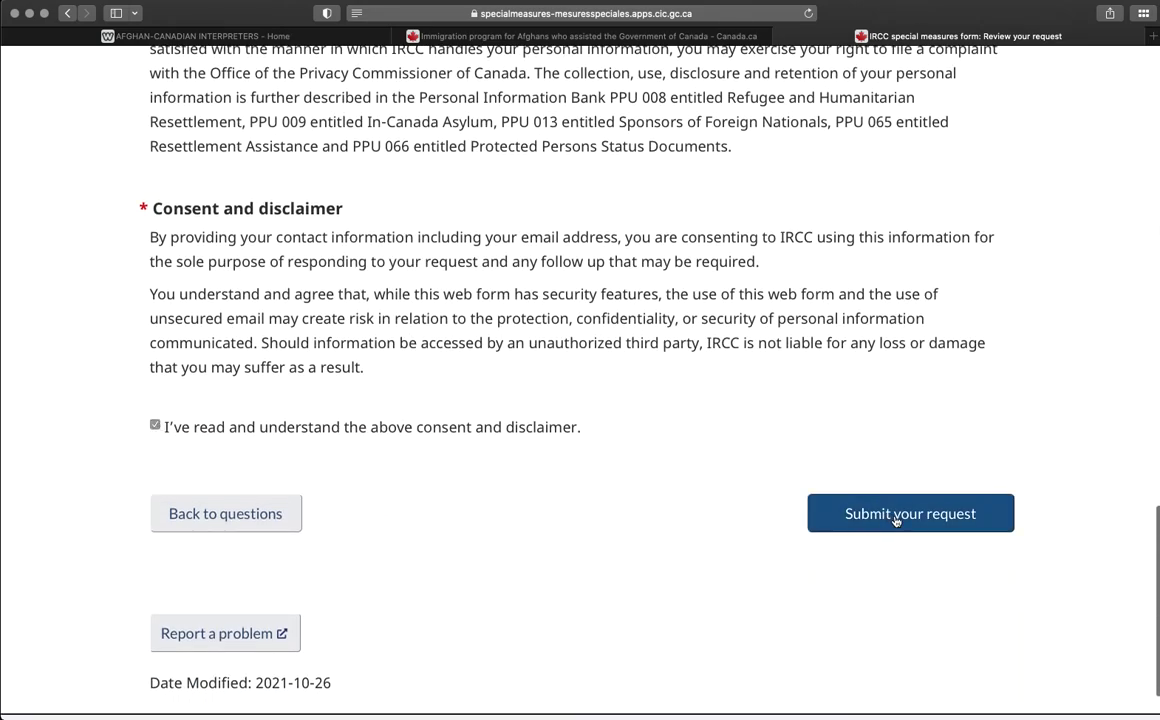